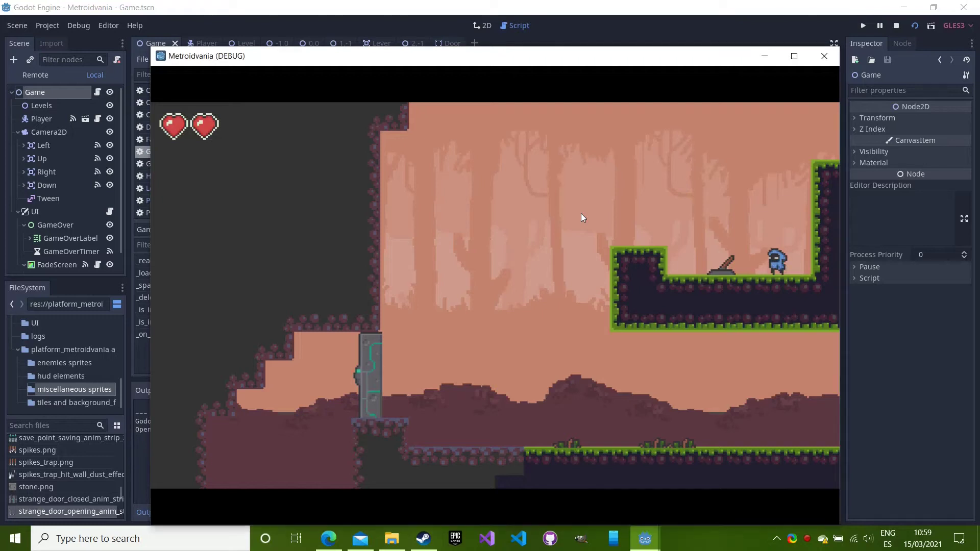
Walk the player back and forth over the lever, then drop down into the opened doorway.
{"action": "key", "text": "Left"}
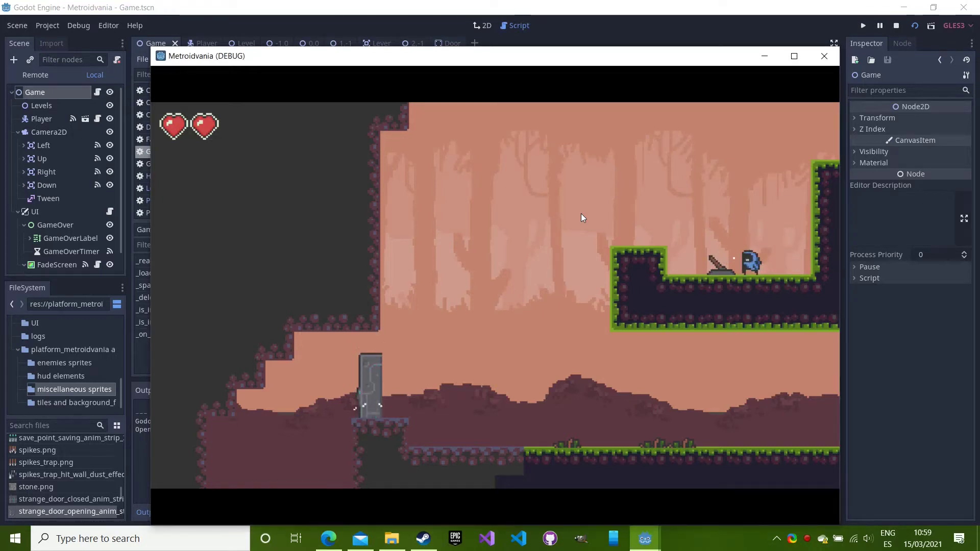
{"action": "key", "text": "Left"}
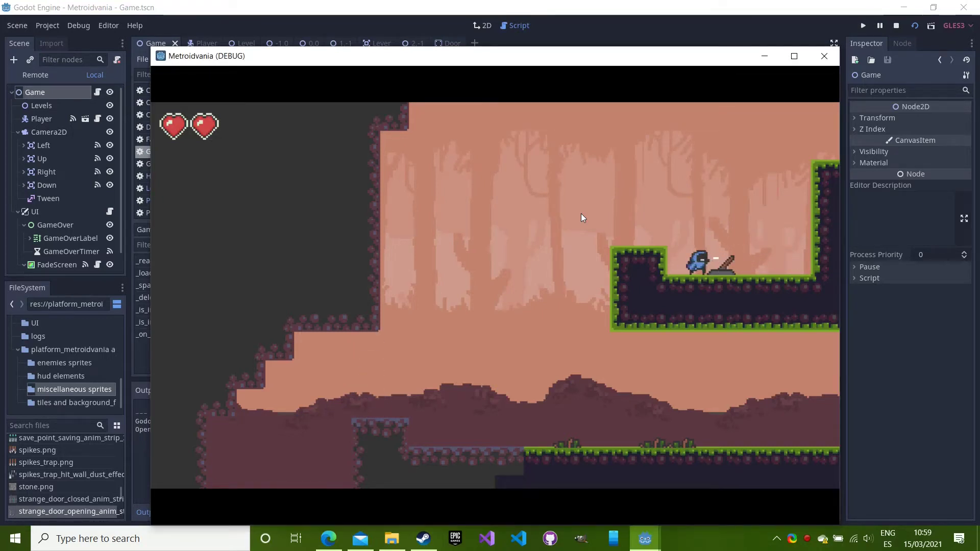
{"action": "key", "text": "Right"}
{"action": "key", "text": "Right"}
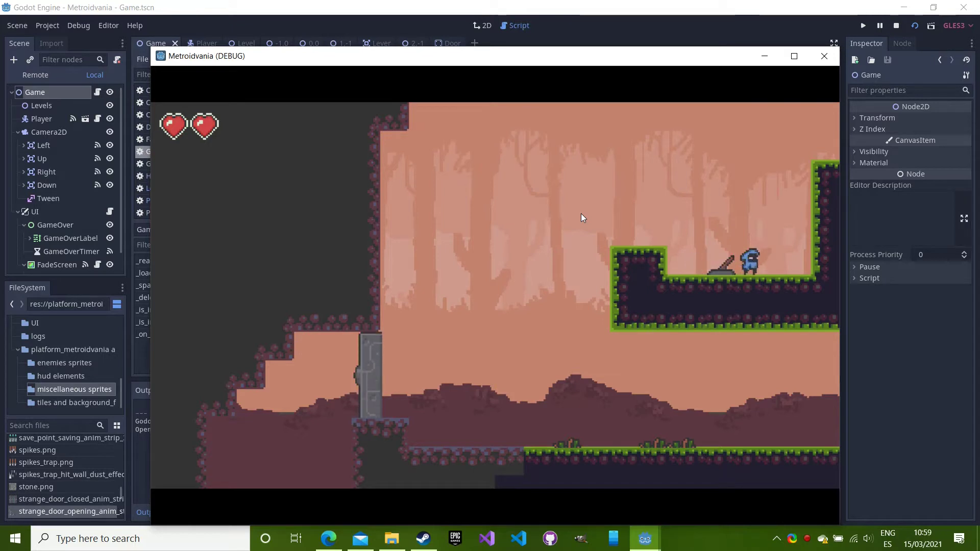
{"action": "key", "text": "Left"}
{"action": "key", "text": "Right"}
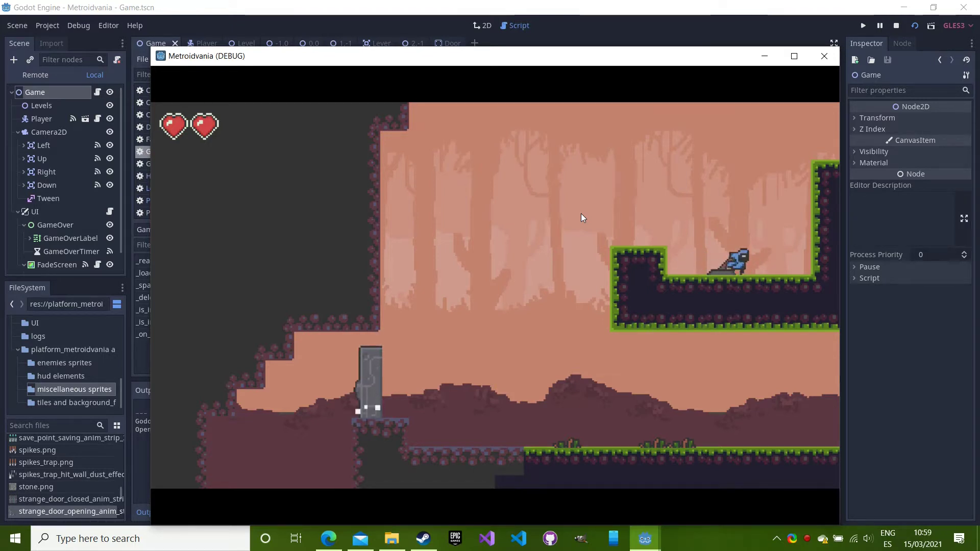
{"action": "key", "text": "Left"}
{"action": "key", "text": "space"}
{"action": "key", "text": "Left"}
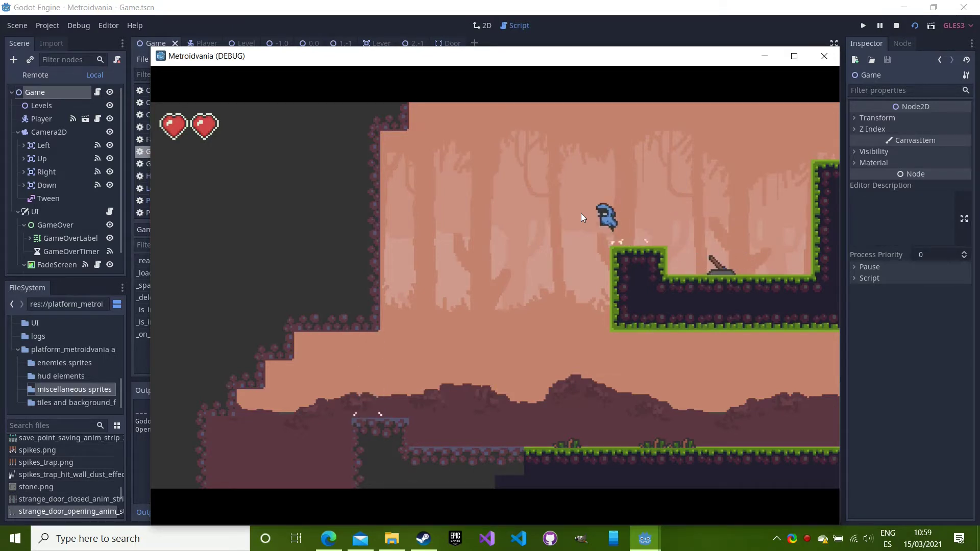
{"action": "key", "text": "Left"}
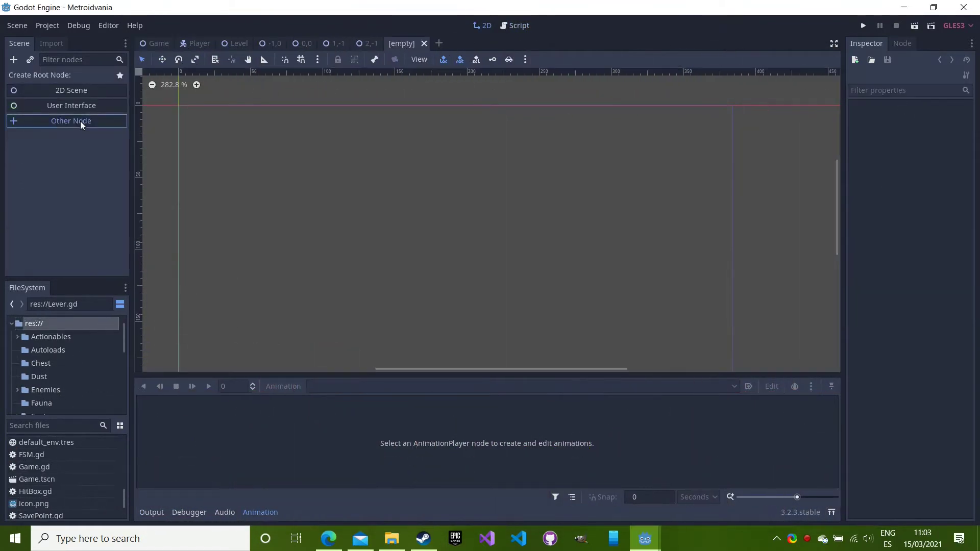
Create an Area2D root named Lever and save the scene as Lever.tscn.
{"action": "left_click", "coordinate": [83, 121]}
{"action": "type", "text": "area"}
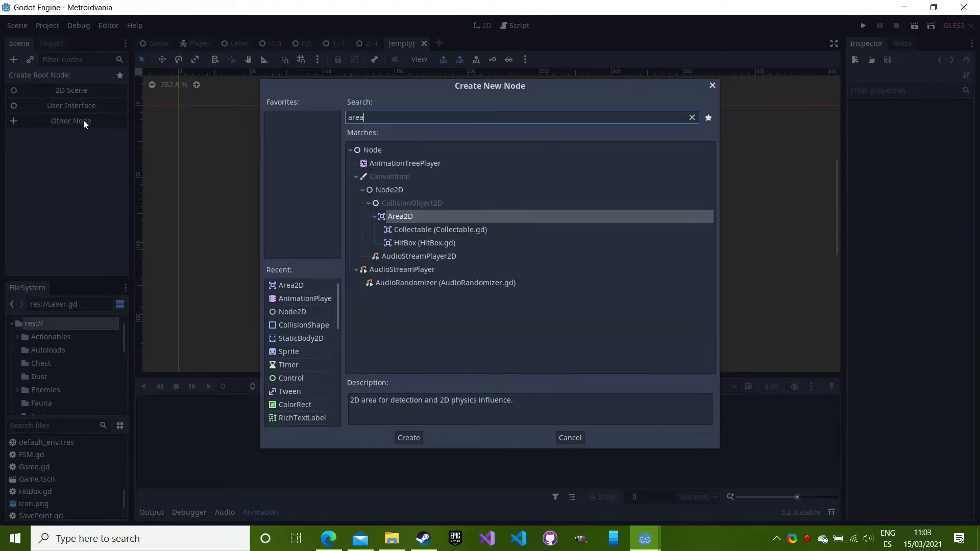
{"action": "key", "text": "Return"}
{"action": "double_click", "coordinate": [61, 77]}
{"action": "type", "text": "Lever"}
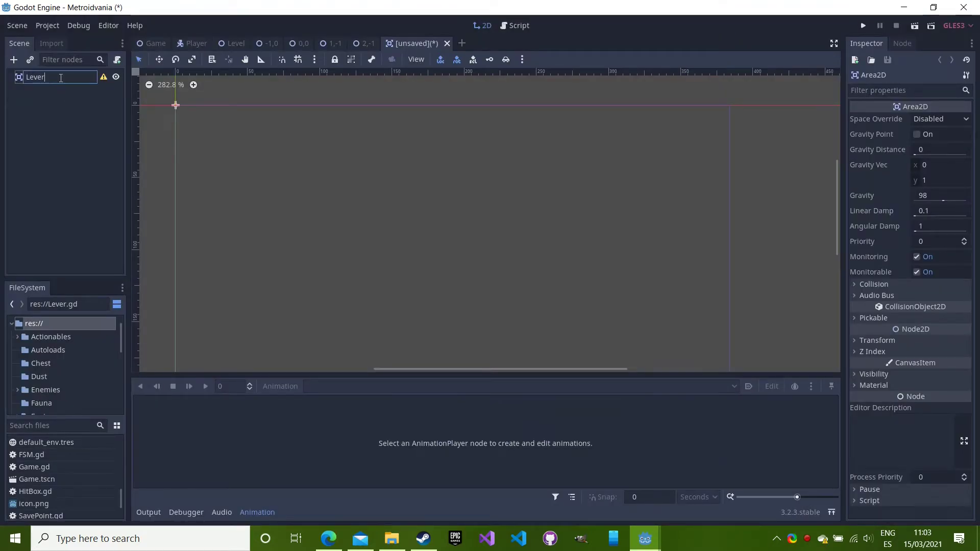
{"action": "key", "text": "Return"}
{"action": "key", "text": "ctrl+s"}
{"action": "left_click", "coordinate": [351, 452]}
Add a Sprite child node to Lever.
{"action": "key", "text": "ctrl+a"}
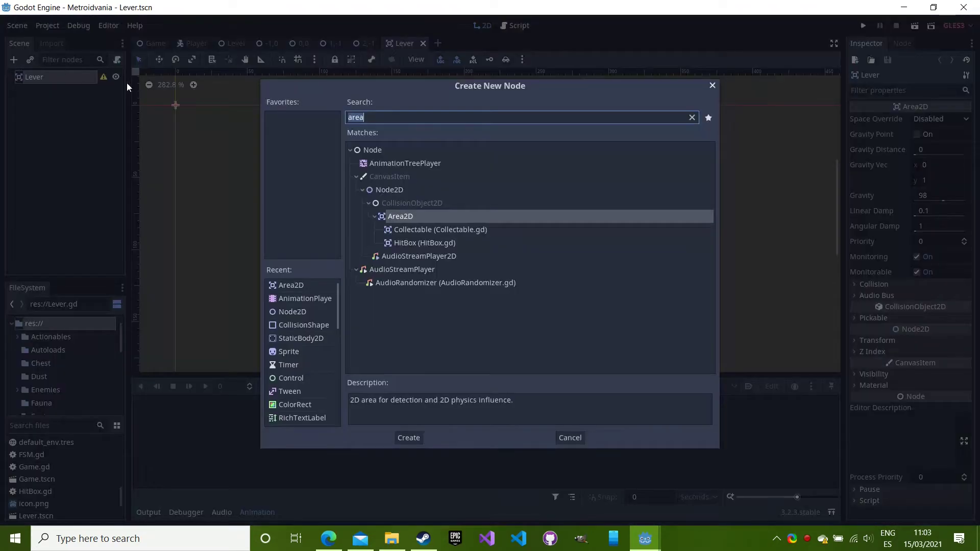
{"action": "type", "text": "sprite"}
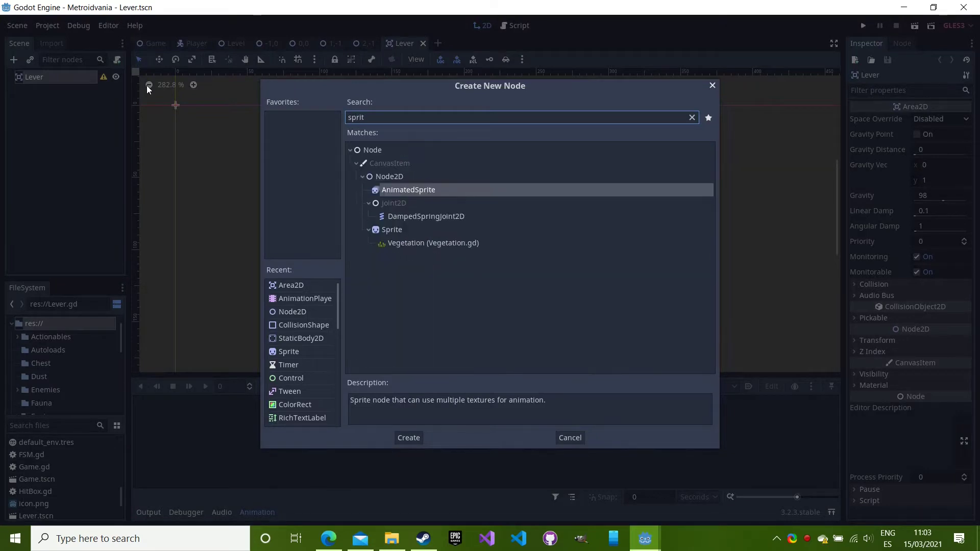
{"action": "key", "text": "Down"}
{"action": "key", "text": "Return"}
Set the Sprite's texture to lever_turned_right.png from the platform_metroidvania miscellaneous sprites.
{"action": "scroll", "coordinate": [78, 384], "scroll_direction": "down", "scroll_amount": 5}
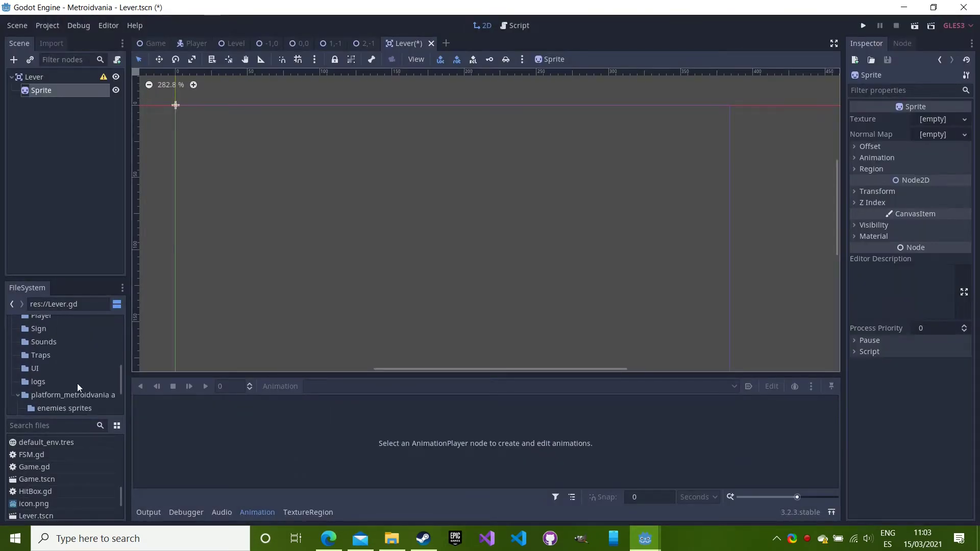
{"action": "left_click", "coordinate": [78, 392]}
{"action": "left_click", "coordinate": [79, 409]}
{"action": "scroll", "coordinate": [81, 458], "scroll_direction": "down", "scroll_amount": 2}
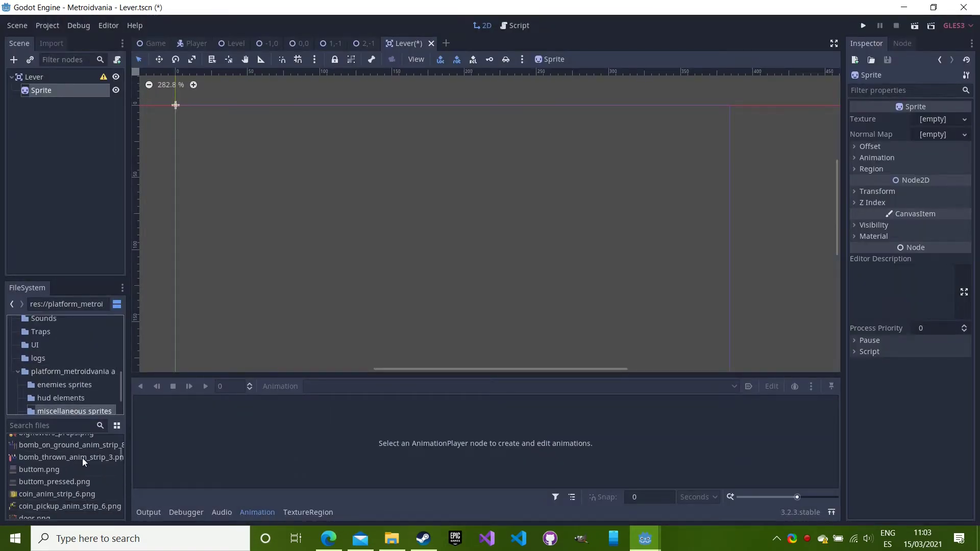
{"action": "scroll", "coordinate": [82, 458], "scroll_direction": "down", "scroll_amount": 2}
{"action": "scroll", "coordinate": [83, 458], "scroll_direction": "down", "scroll_amount": 2}
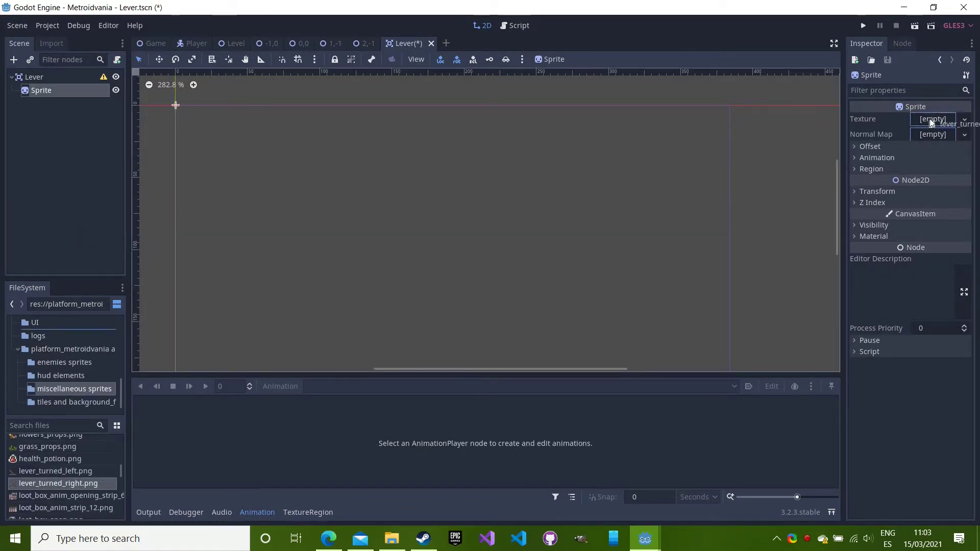
{"action": "left_click_drag", "start_coordinate": [72, 483], "coordinate": [934, 119]}
{"action": "left_click", "coordinate": [34, 76]}
{"action": "left_click", "coordinate": [13, 59]}
Add a CollisionShape2D with a new RectangleShape2D shrunk to the lever's size.
{"action": "type", "text": "collision"}
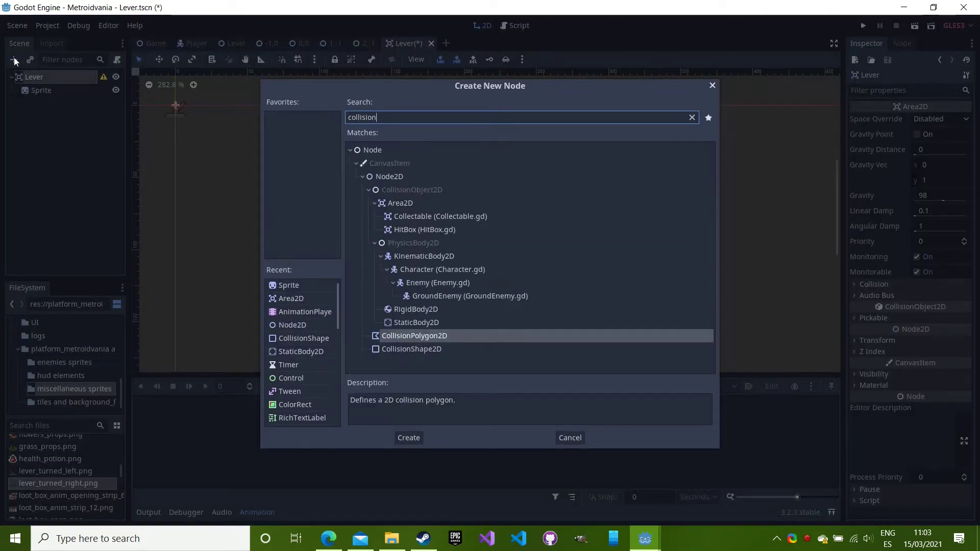
{"action": "key", "text": "Down"}
{"action": "key", "text": "Return"}
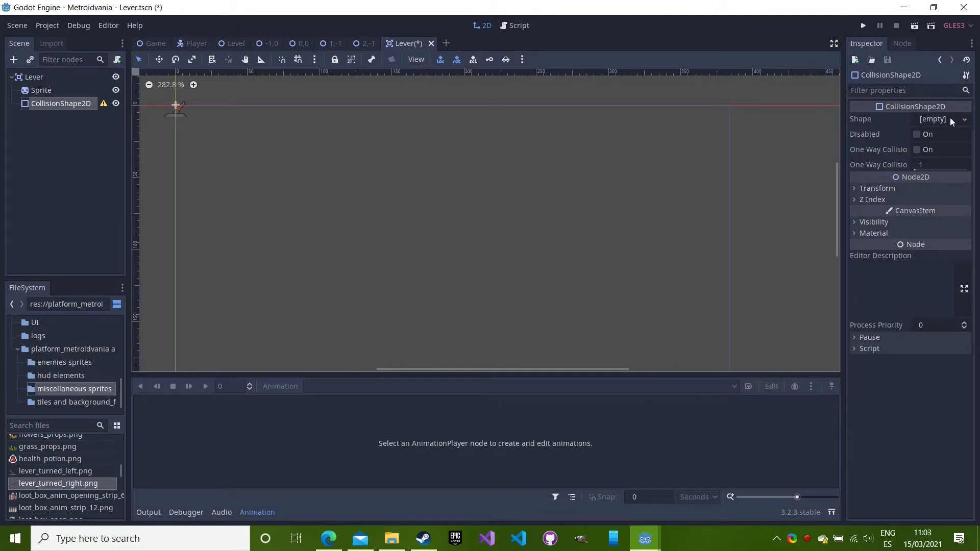
{"action": "left_click", "coordinate": [950, 118]}
{"action": "left_click", "coordinate": [893, 205]}
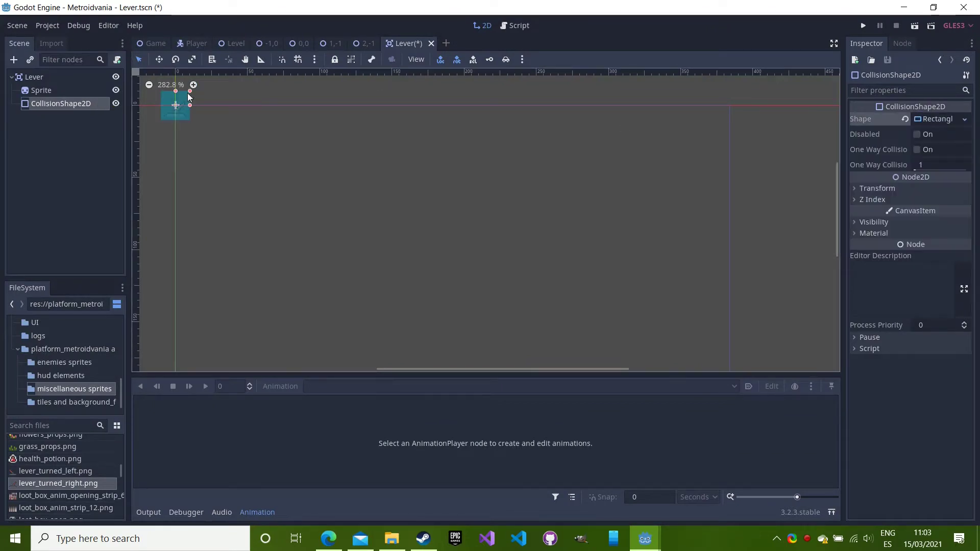
{"action": "left_click_drag", "start_coordinate": [189, 97], "coordinate": [185, 103]}
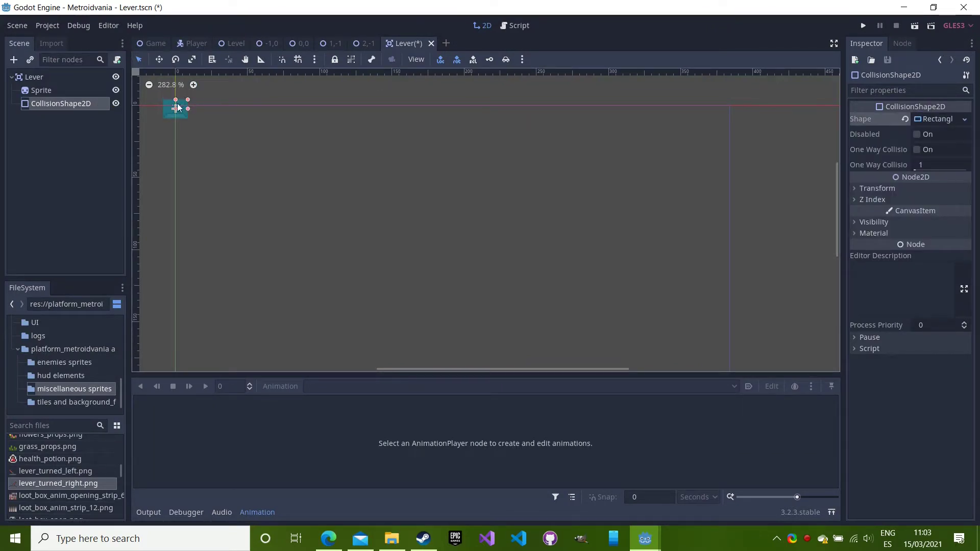
Check Lever's collision layer settings, save the scene, and attach a new script.
{"action": "left_click", "coordinate": [69, 77]}
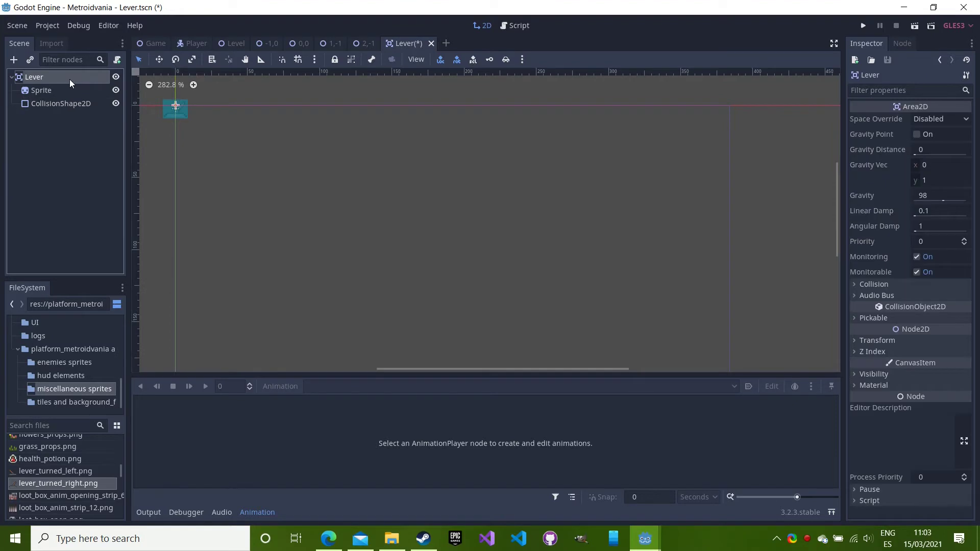
{"action": "left_click", "coordinate": [896, 285]}
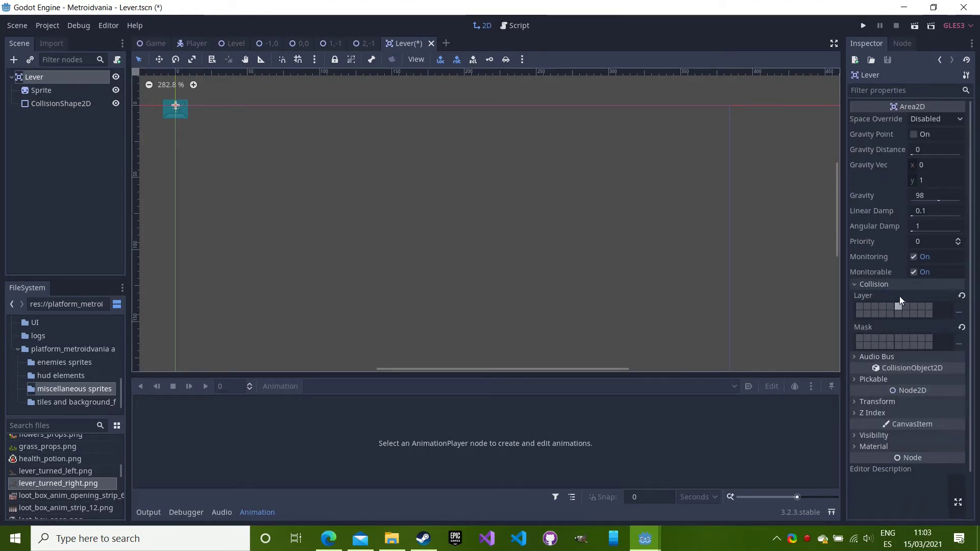
{"action": "mouse_move", "coordinate": [894, 291]}
{"action": "key", "text": "ctrl+s"}
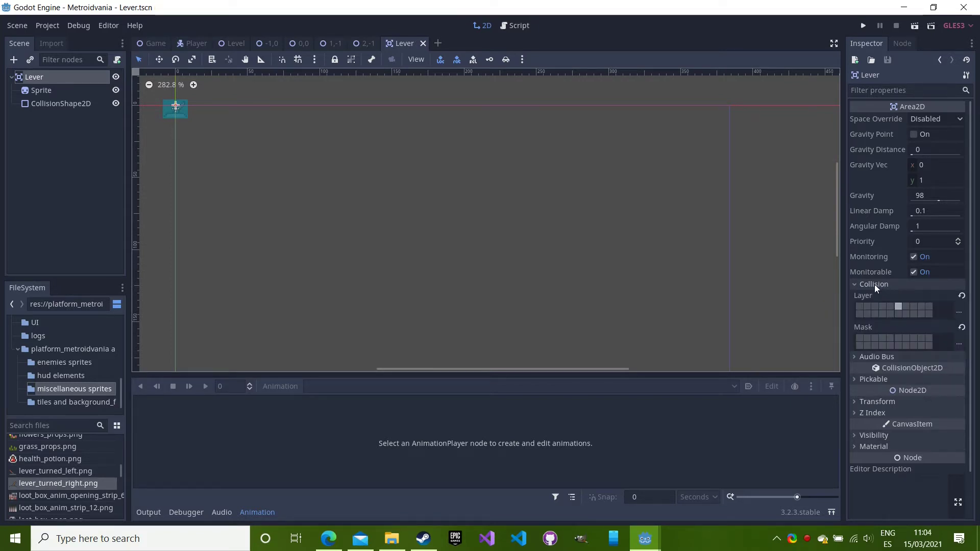
{"action": "left_click", "coordinate": [117, 60]}
Create Lever.gd with an exported int link_code and a lever_turned signal.
{"action": "key", "text": "Return"}
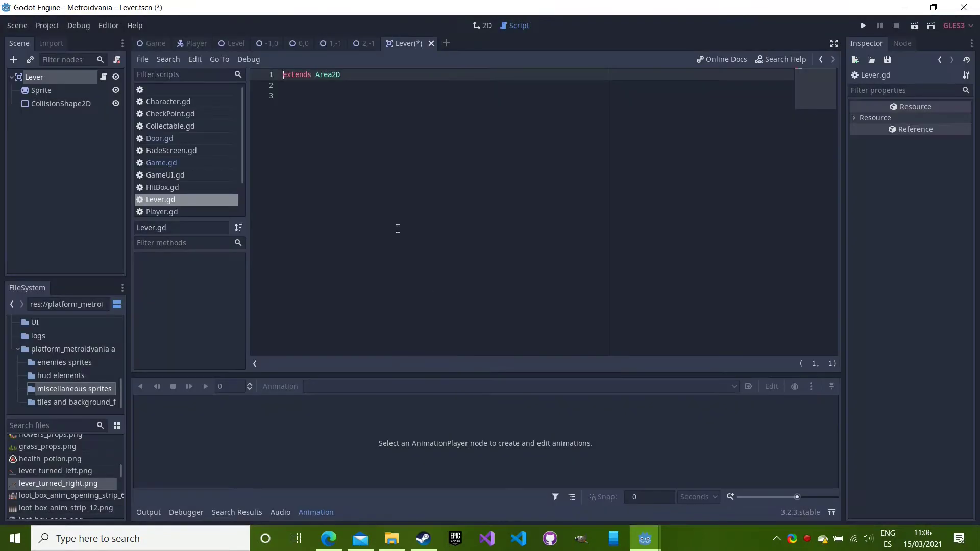
{"action": "key", "text": "Return"}
{"action": "key", "text": "Return"}
{"action": "type", "text": "export(int) var "}
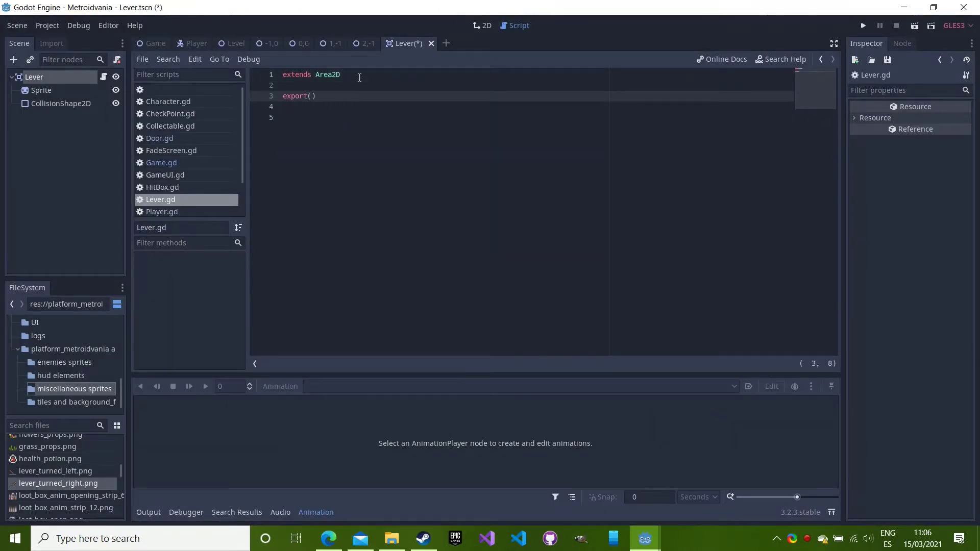
{"action": "type", "text": "link_code: int = 0"}
{"action": "key", "text": "Return"}
{"action": "type", "text": "signal lever_turned"}
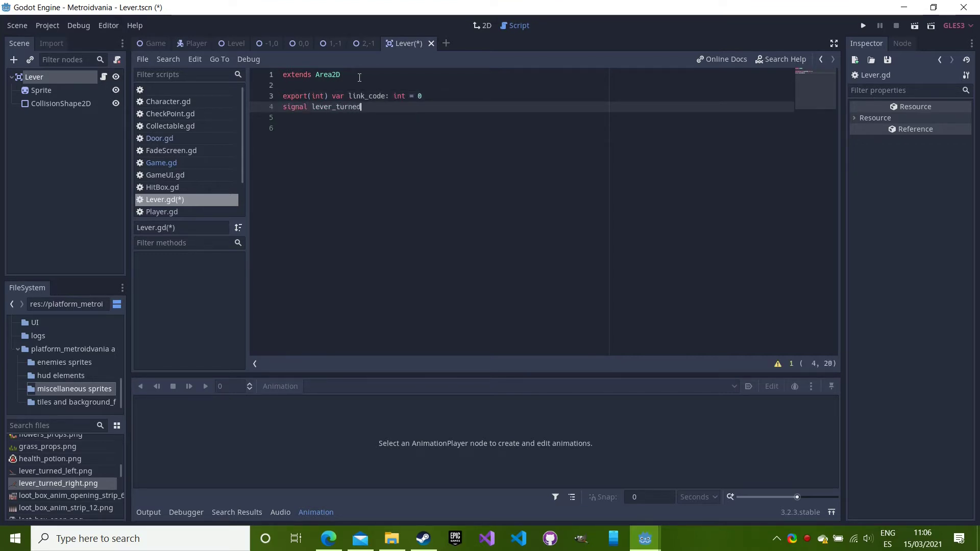
{"action": "type", "text": "()"}
{"action": "key", "text": "Return"}
{"action": "key", "text": "Return"}
Start a TEXTURES dictionary whose 'right' entry preloads lever_turned_right.png.
{"action": "type", "text": "const TEXT"}
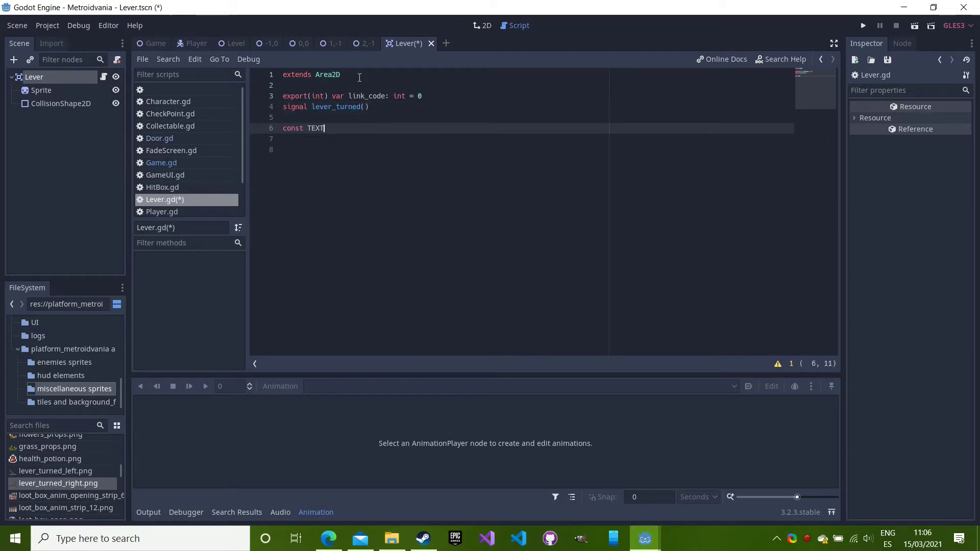
{"action": "type", "text": "URES: Dictionary = {"}
{"action": "key", "text": "Return"}
{"action": "type", "text": "'right"}
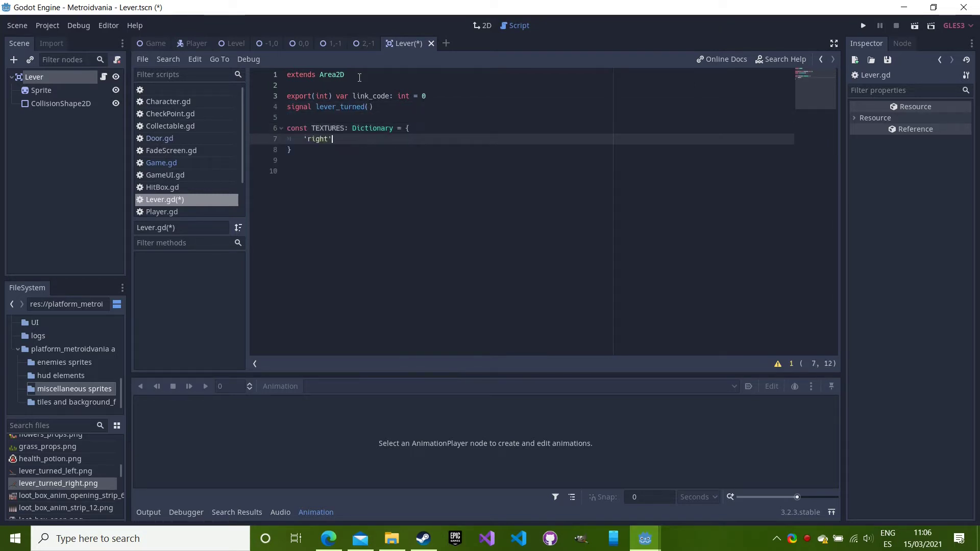
{"action": "type", "text": ": preload("}
{"action": "left_click_drag", "start_coordinate": [90, 484], "coordinate": [735, 134]}
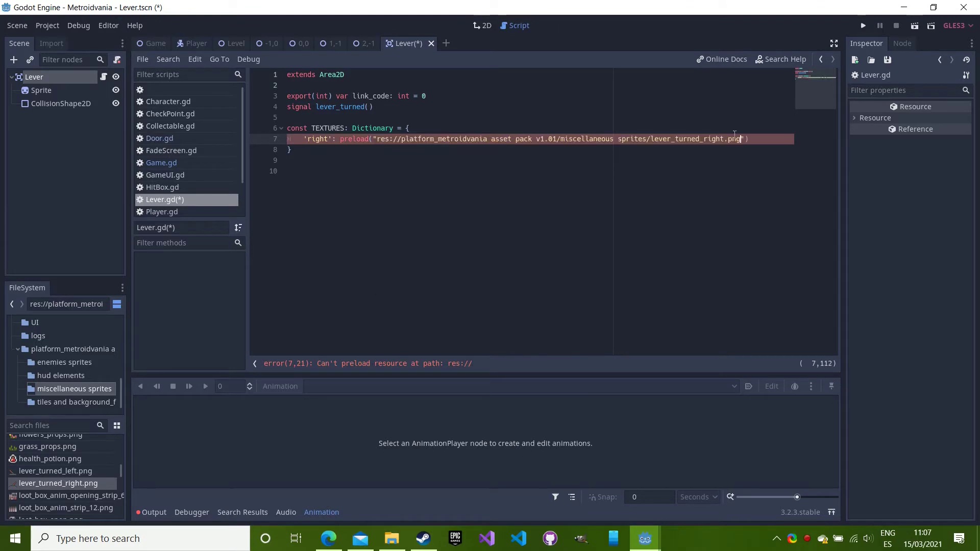
{"action": "left_click", "coordinate": [769, 142]}
{"action": "type", "text": ","}
{"action": "key", "text": "Return"}
{"action": "type", "text": "'"}
Copy lever_turned_left.png's path and paste it into the 'left' entry's preload.
{"action": "right_click", "coordinate": [55, 471]}
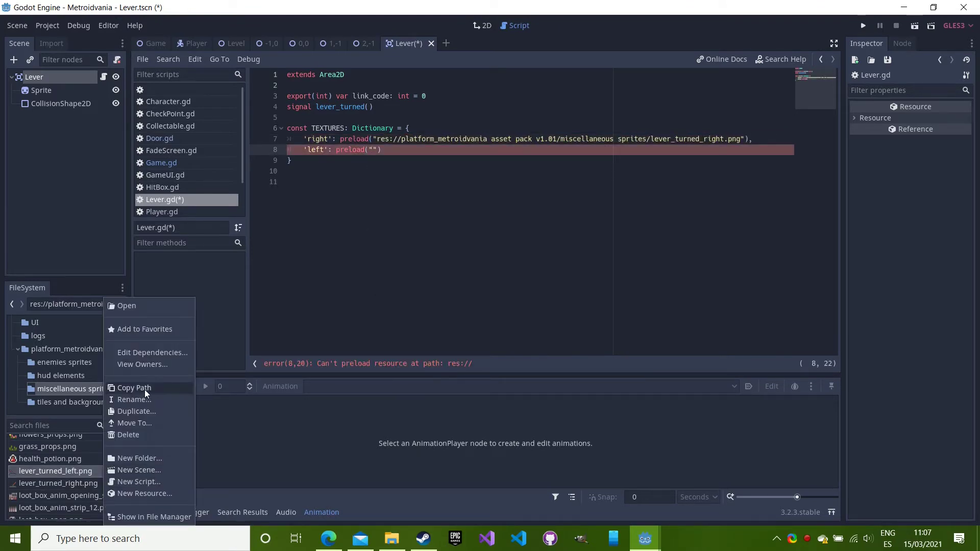
{"action": "left_click", "coordinate": [145, 390]}
{"action": "right_click", "coordinate": [371, 151]}
{"action": "left_click", "coordinate": [402, 221]}
{"action": "left_click", "coordinate": [564, 160]}
{"action": "key", "text": "Return"}
{"action": "key", "text": "Return"}
Add 'var facing: int = 1' and an onready actionables_container = get_parent().get_node("actionables").
{"action": "type", "text": "var "}
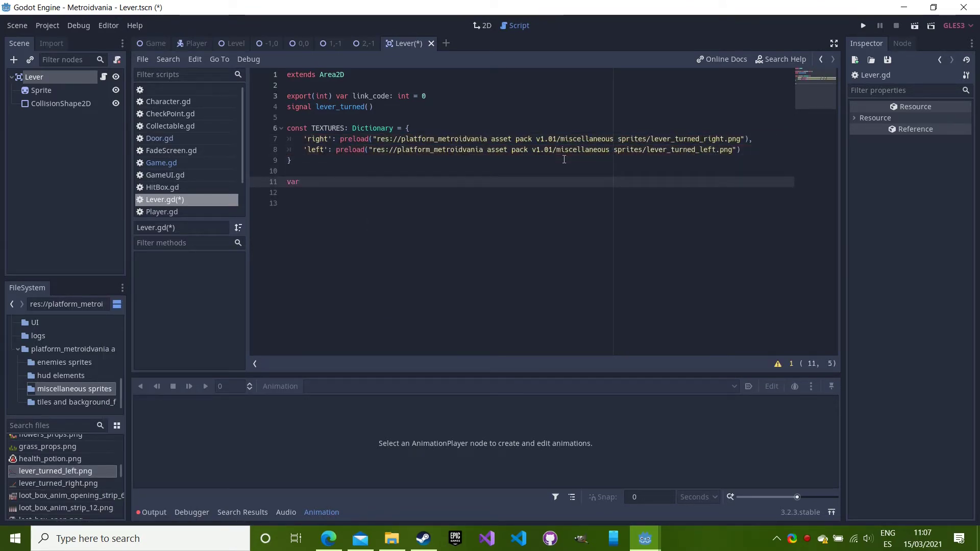
{"action": "type", "text": "facing: int = 1"}
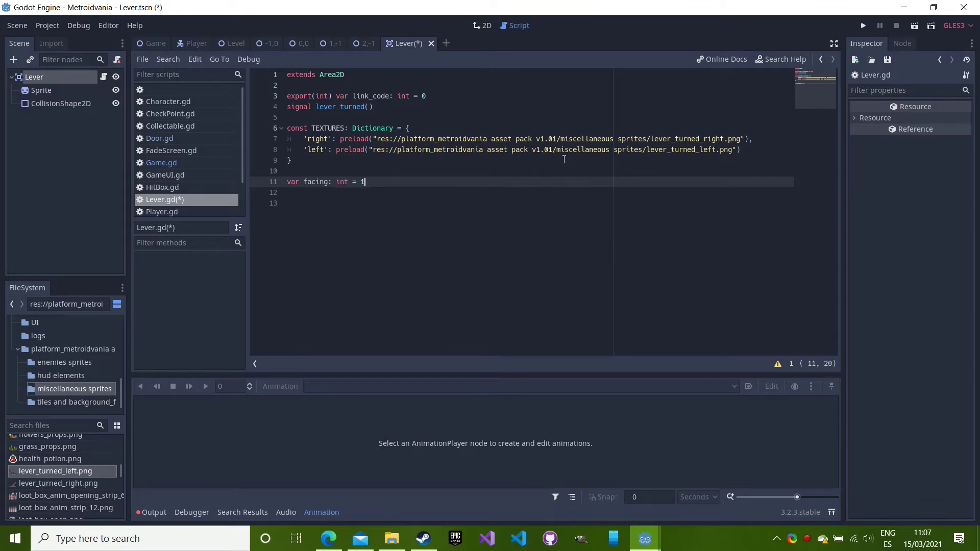
{"action": "key", "text": "Return"}
{"action": "key", "text": "Return"}
{"action": "type", "text": "onready var activa"}
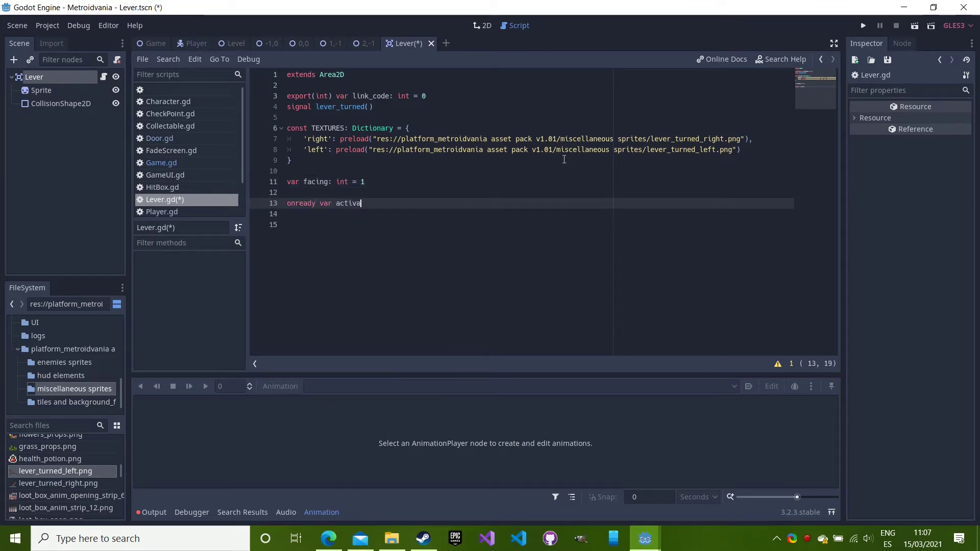
{"action": "type", "text": "bles_"}
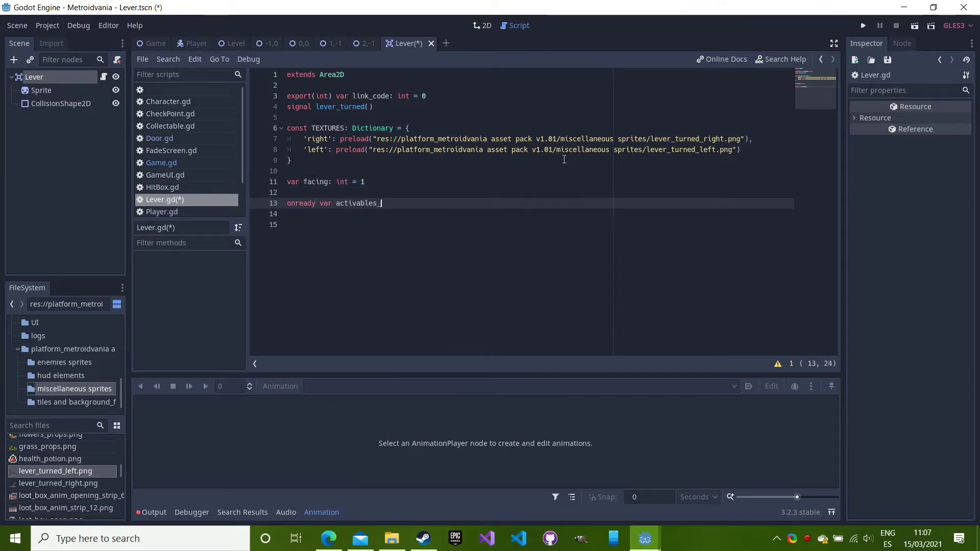
{"action": "type", "text": "contai"}
{"action": "type", "text": "ner: nod"}
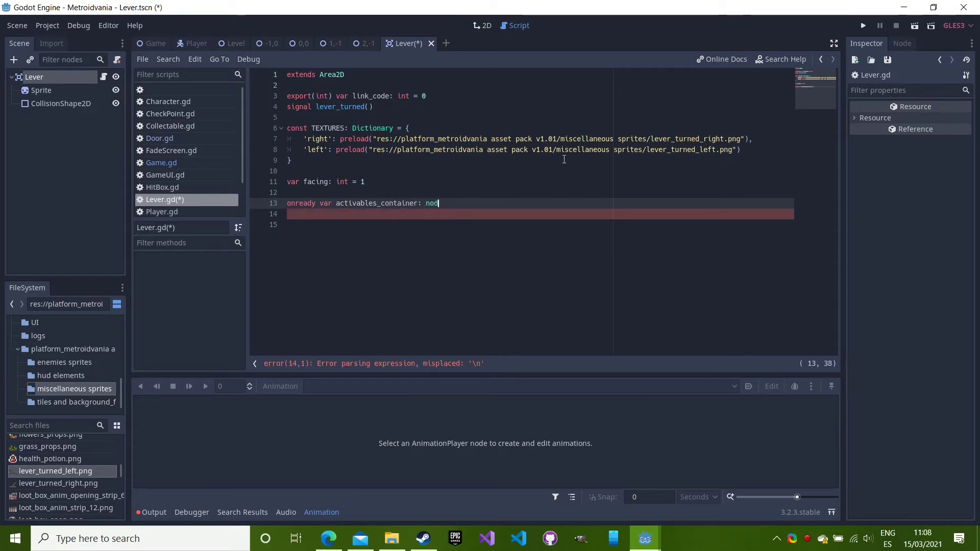
{"action": "type", "text": "et_parent()"}
{"action": "type", "text": ".get_node(\"actionables\""}
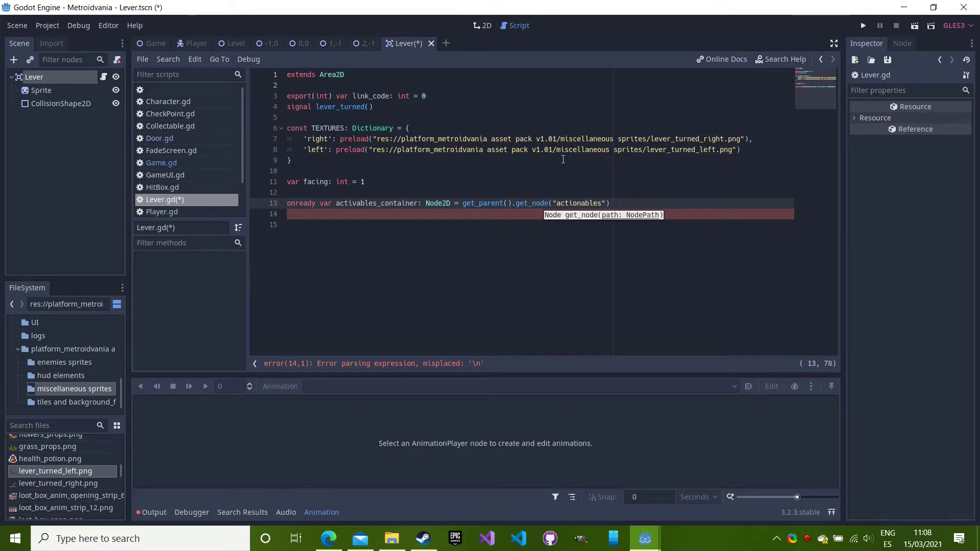
{"action": "left_click", "coordinate": [375, 204]}
{"action": "key", "text": "BackSpace"}
{"action": "key", "text": "BackSpace"}
{"action": "key", "text": "BackSpace"}
{"action": "type", "text": "onables"}
{"action": "left_click", "coordinate": [631, 203]}
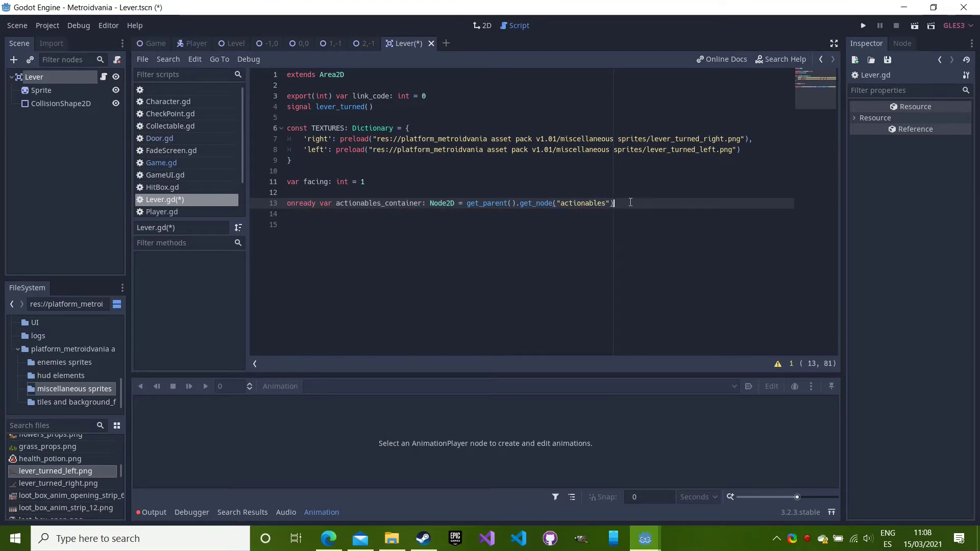
{"action": "key", "text": "Return"}
Add 'onready var sprite: Sprite = get_node("Sprite")' below it.
{"action": "type", "text": "onready var sprite: Sprite"}
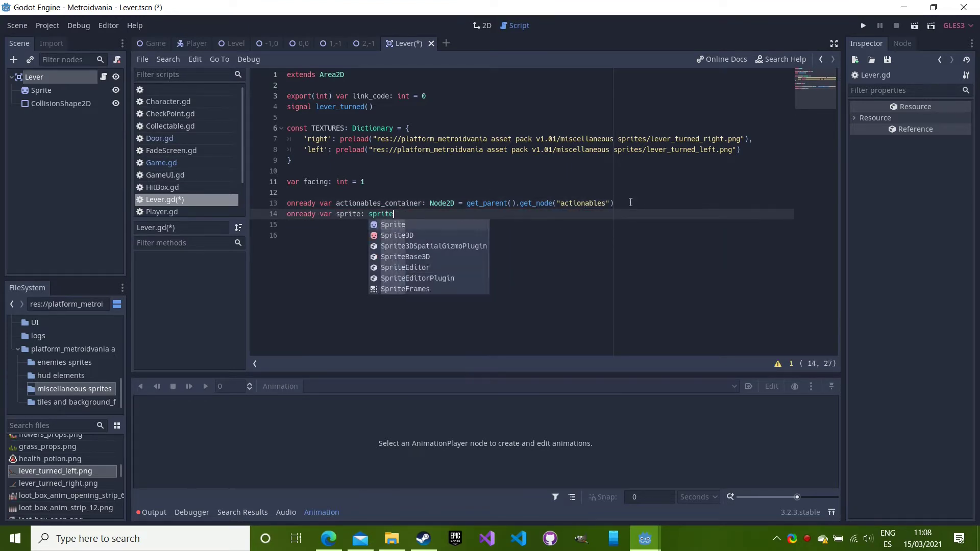
{"action": "type", "text": " = get_node("}
{"action": "key", "text": "Down"}
{"action": "key", "text": "Down"}
{"action": "key", "text": "Return"}
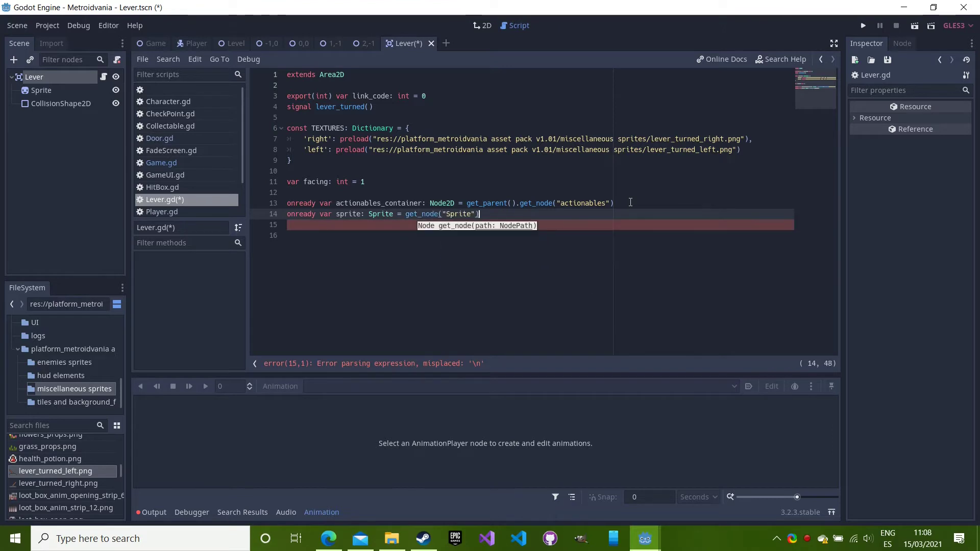
{"action": "key", "text": "Return"}
{"action": "key", "text": "Return"}
{"action": "key", "text": "Return"}
Write _ready so that, when link_code != 0, it loops over actionables_container.get_children().
{"action": "key", "text": "Return"}
{"action": "type", "text": "func _ready() -> void:"}
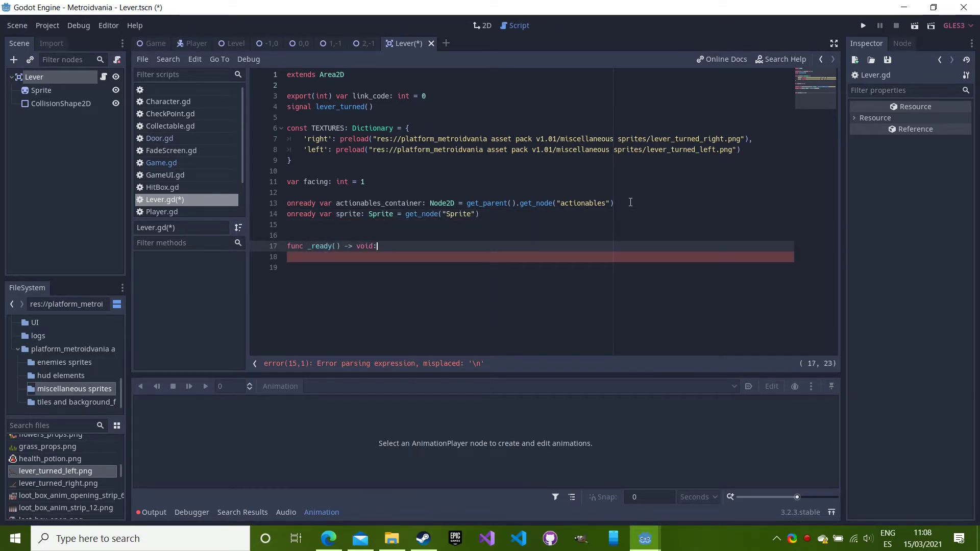
{"action": "key", "text": "Return"}
{"action": "type", "text": "if lin"}
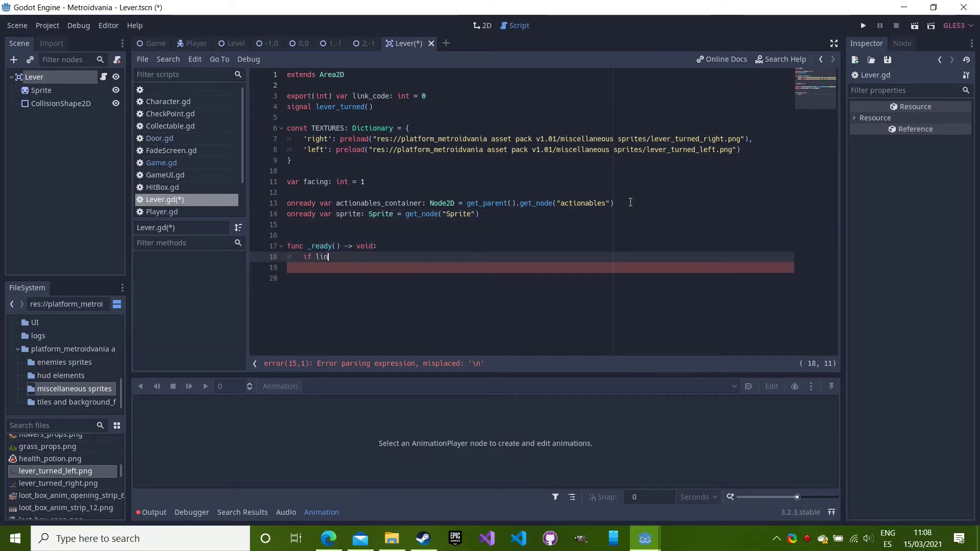
{"action": "key", "text": "Return"}
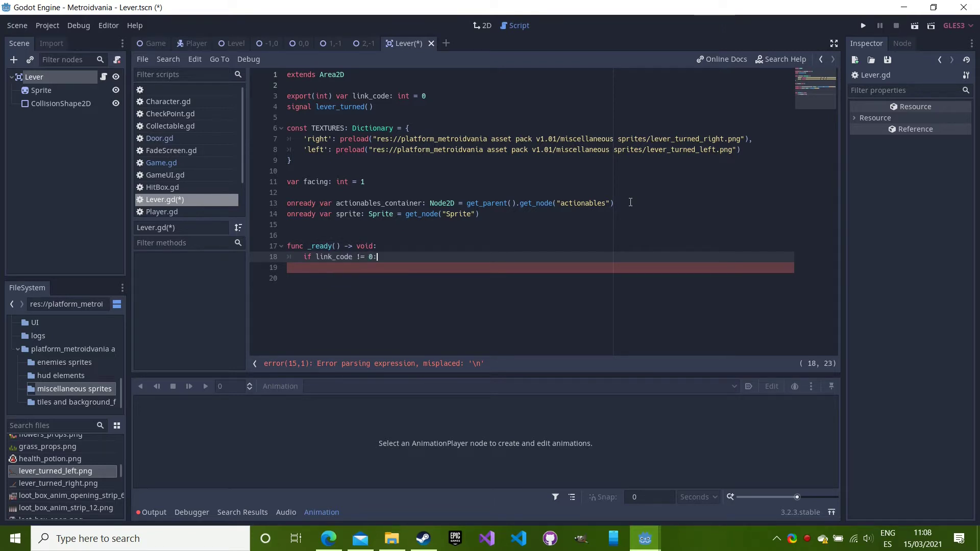
{"action": "key", "text": "Return"}
{"action": "type", "text": "for actionable"}
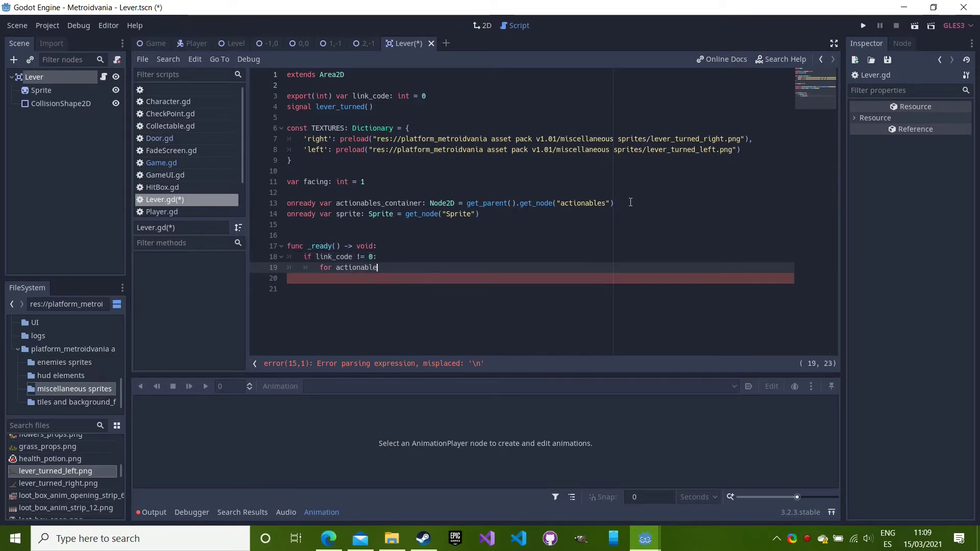
{"action": "type", "text": " in acti"}
{"action": "key", "text": "Return"}
{"action": "type", "text": ".get"}
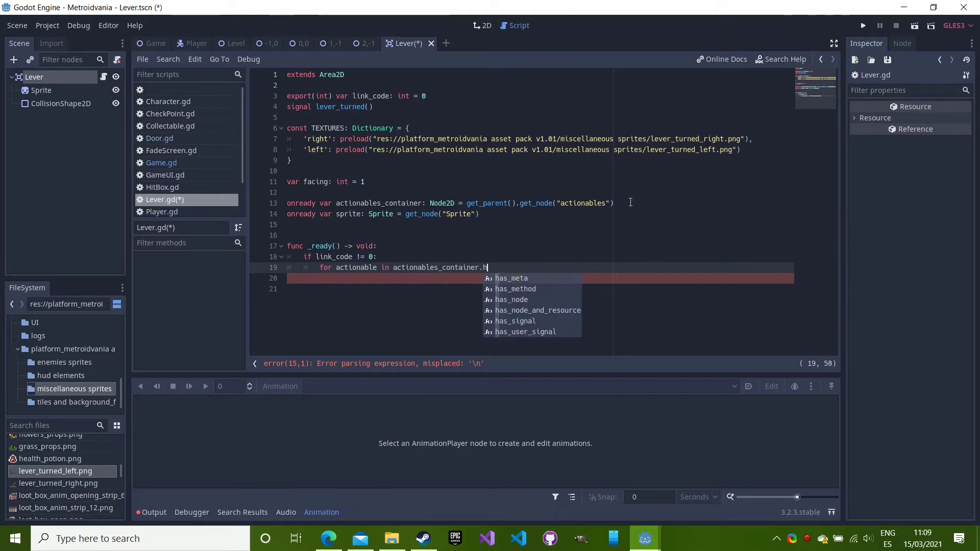
{"action": "type", "text": "_child"}
{"action": "key", "text": "Down"}
{"action": "key", "text": "Return"}
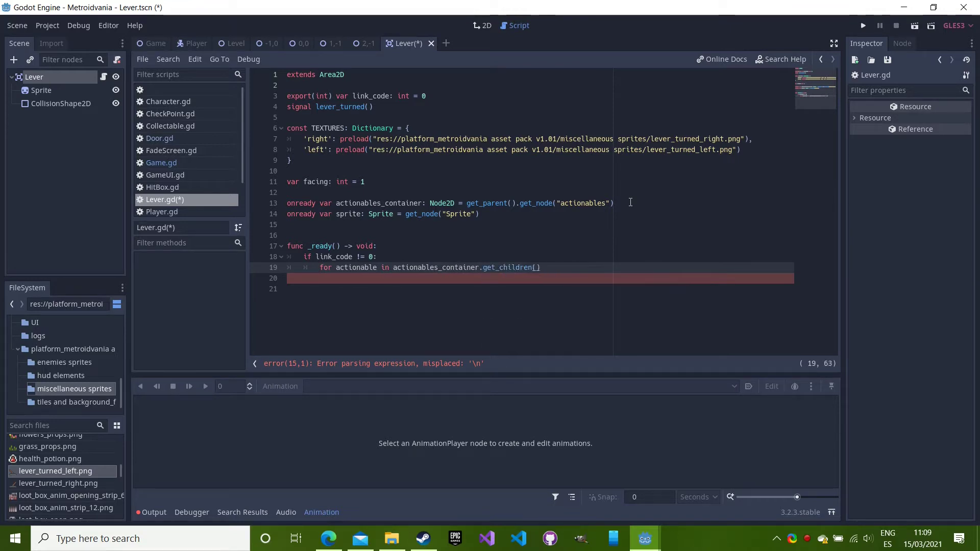
{"action": "type", "text": ":"}
{"action": "key", "text": "Return"}
For actionables with matching link_code, connect lever_turned to the actionable's "_change_state".
{"action": "type", "text": "iona"}
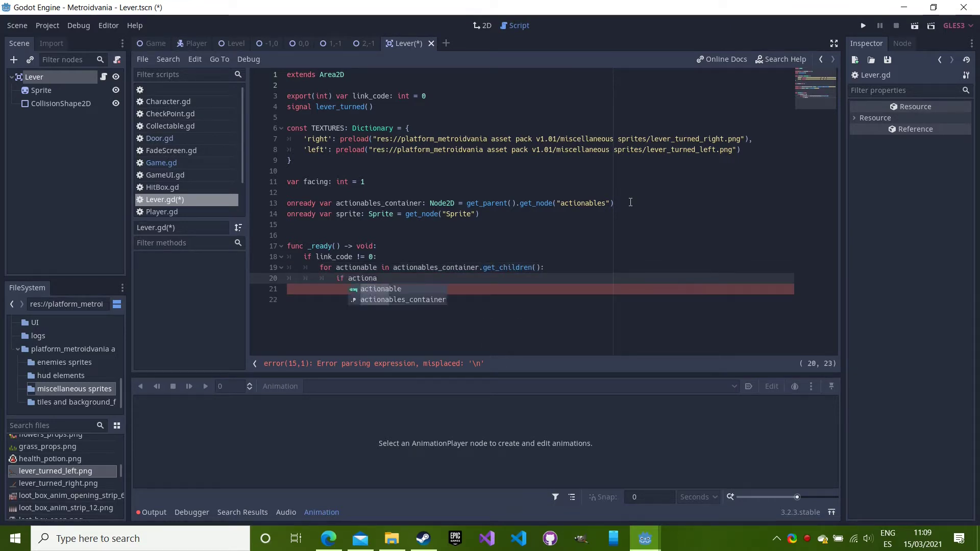
{"action": "key", "text": "Return"}
{"action": "type", "text": ".link_code"}
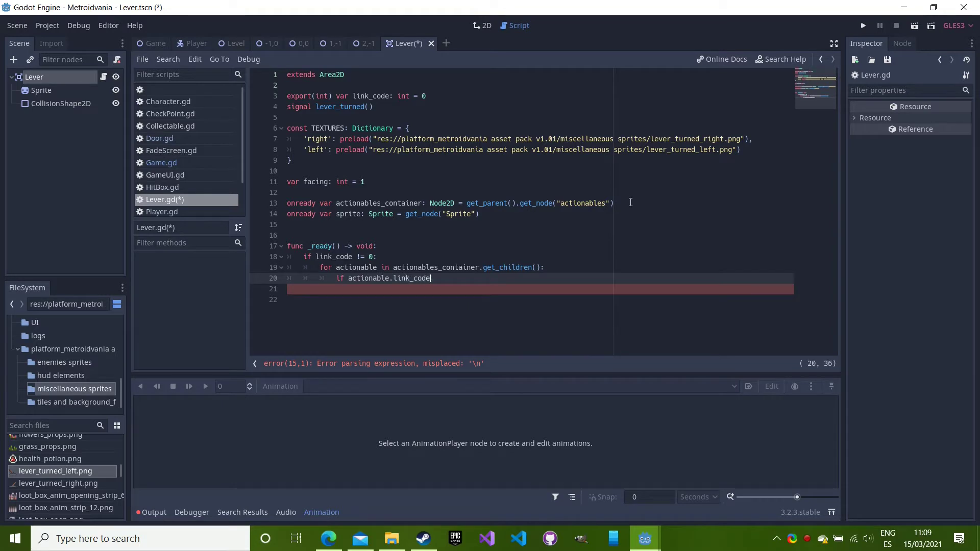
{"action": "type", "text": " == link"}
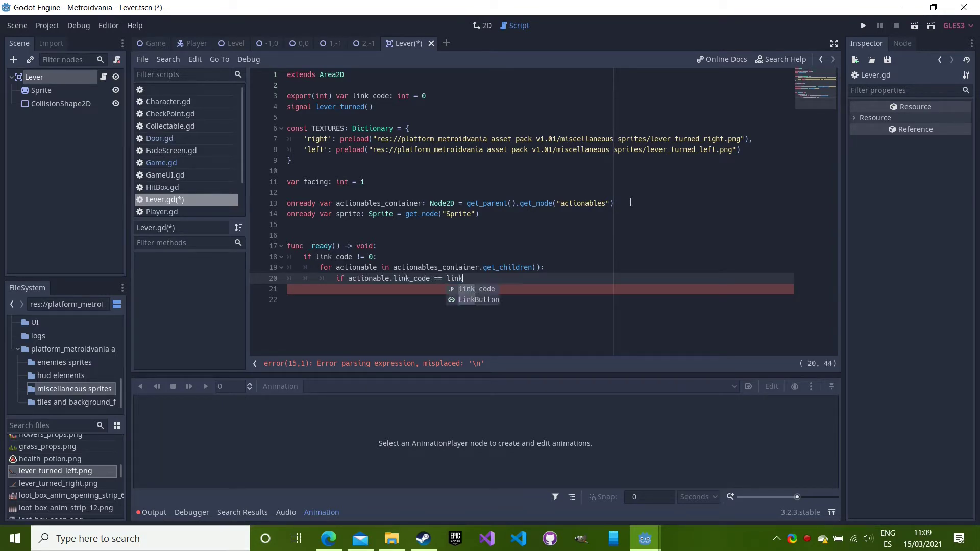
{"action": "key", "text": "Return"}
{"action": "key", "text": "Return"}
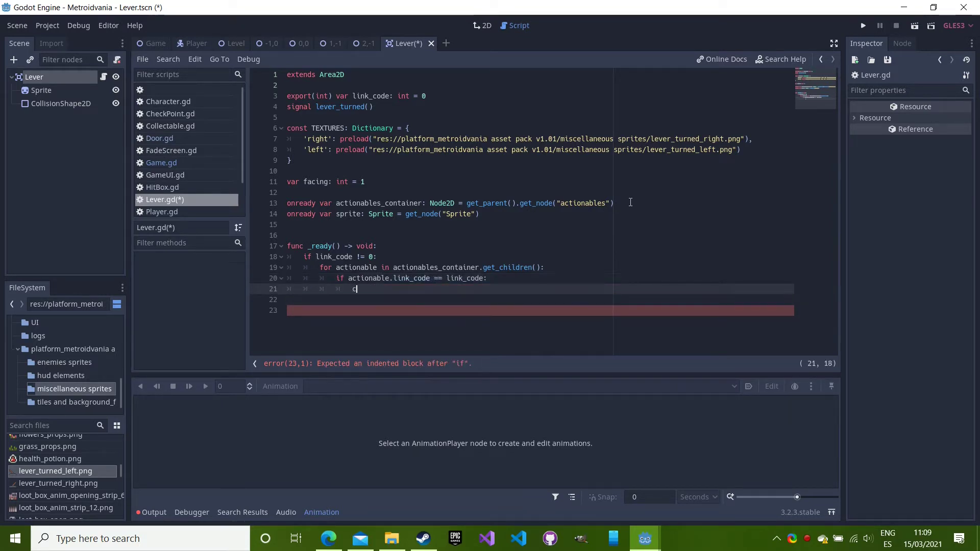
{"action": "type", "text": "connect("}
{"action": "key", "text": "Down"}
{"action": "key", "text": "Down"}
{"action": "key", "text": "Down"}
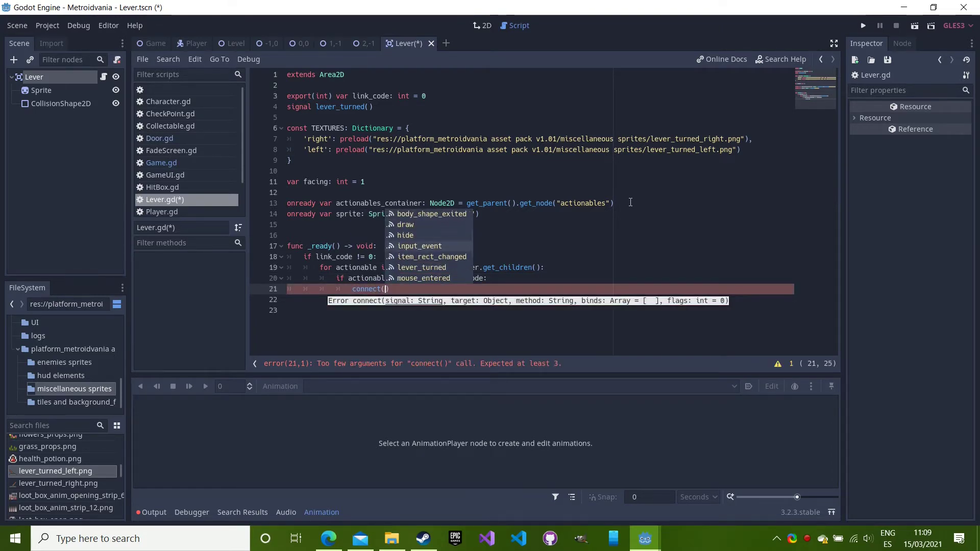
{"action": "key", "text": "Return"}
{"action": "type", "text": ", actiona"}
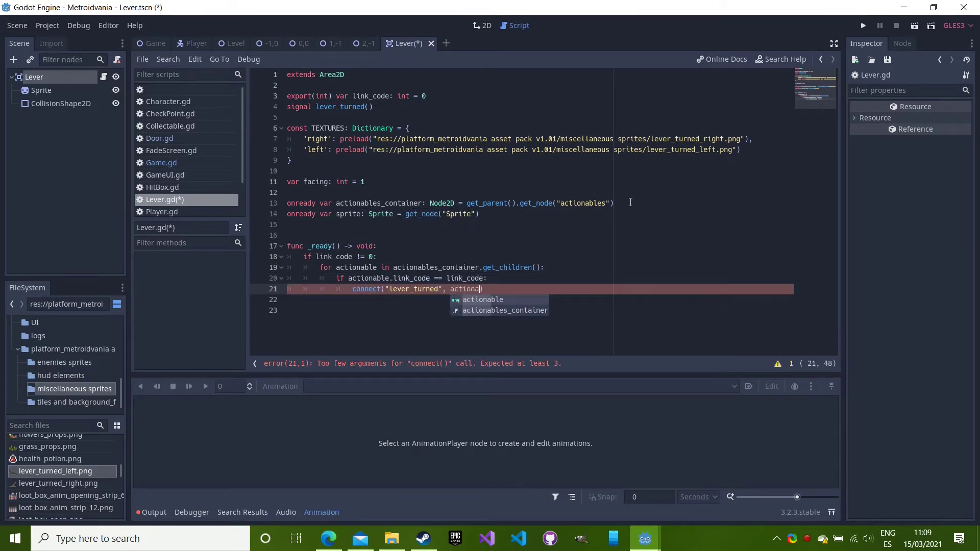
{"action": "key", "text": "Return"}
{"action": "type", "text": ", \""}
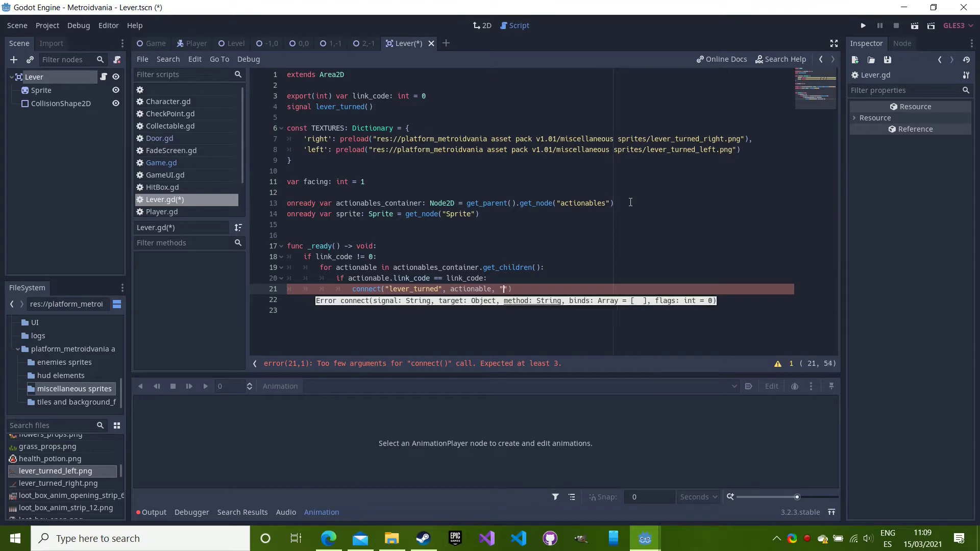
{"action": "type", "text": "_change_stat"}
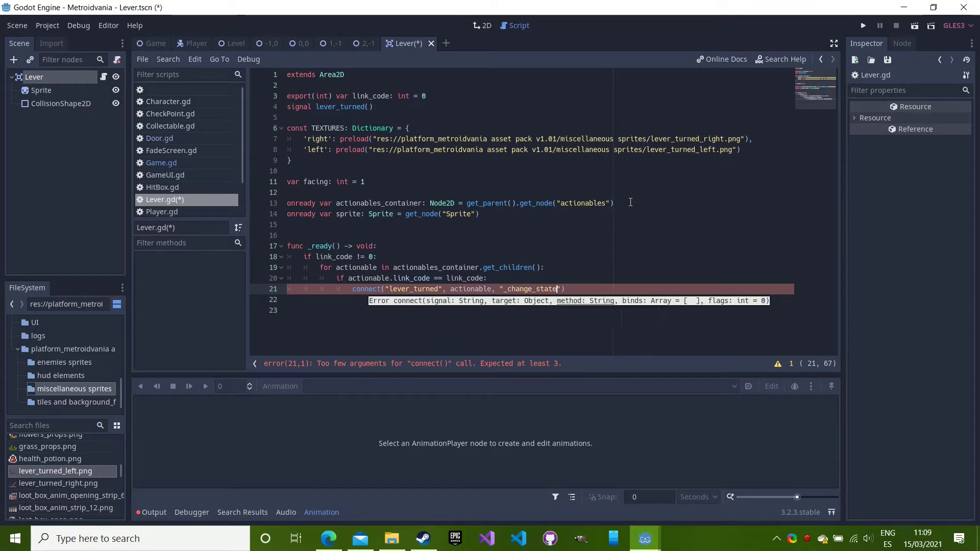
{"action": "type", "text": "e"}
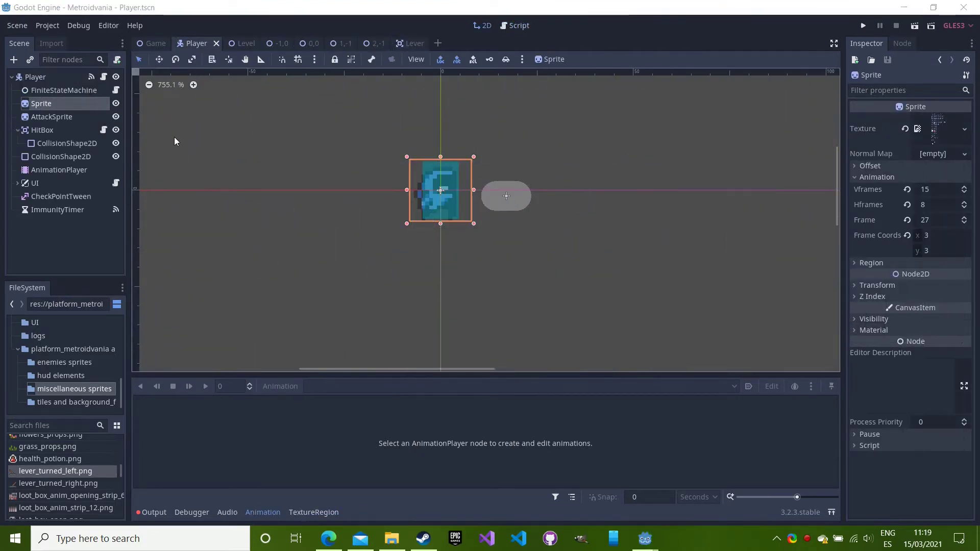
Select the Player's HitBox and enable the Lever bit of its collision mask.
{"action": "left_click", "coordinate": [68, 131]}
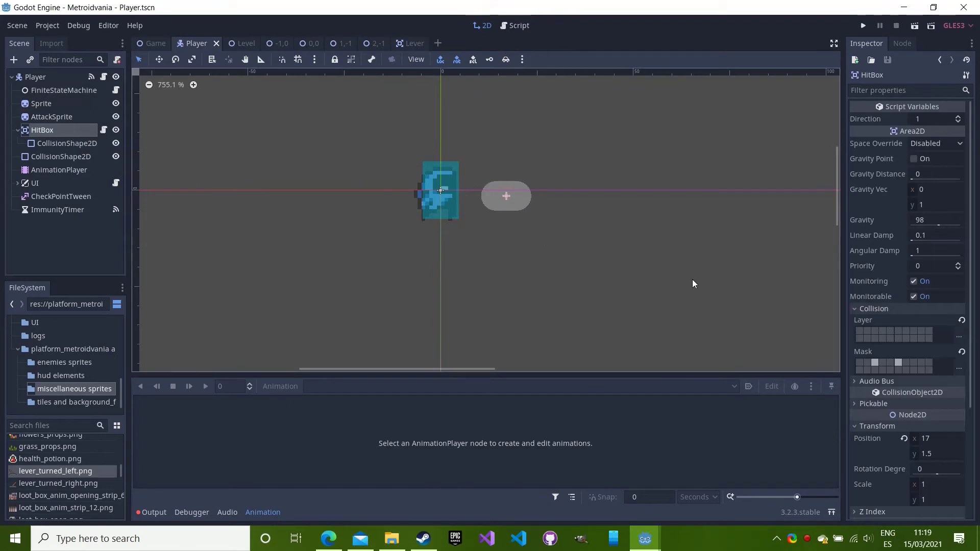
{"action": "left_click", "coordinate": [899, 363]}
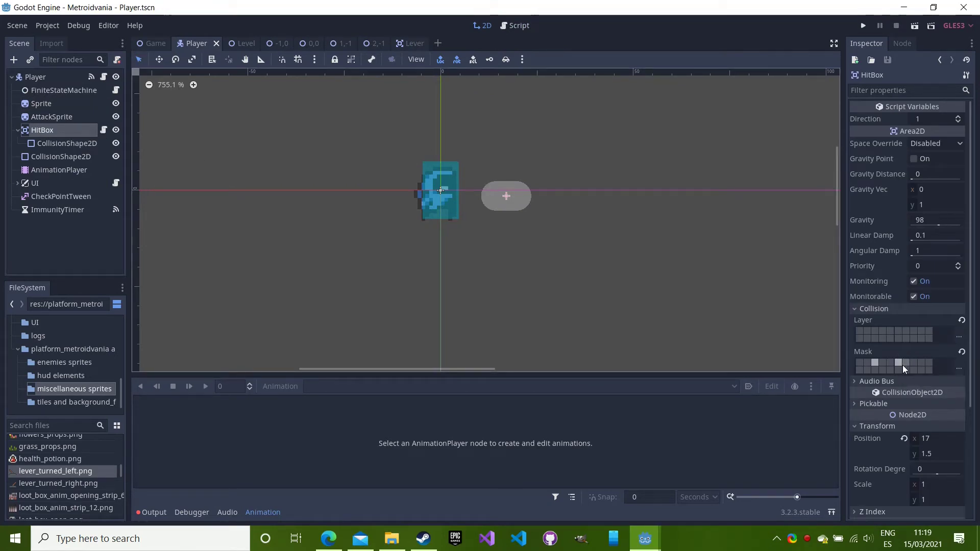
{"action": "left_click", "coordinate": [104, 130]}
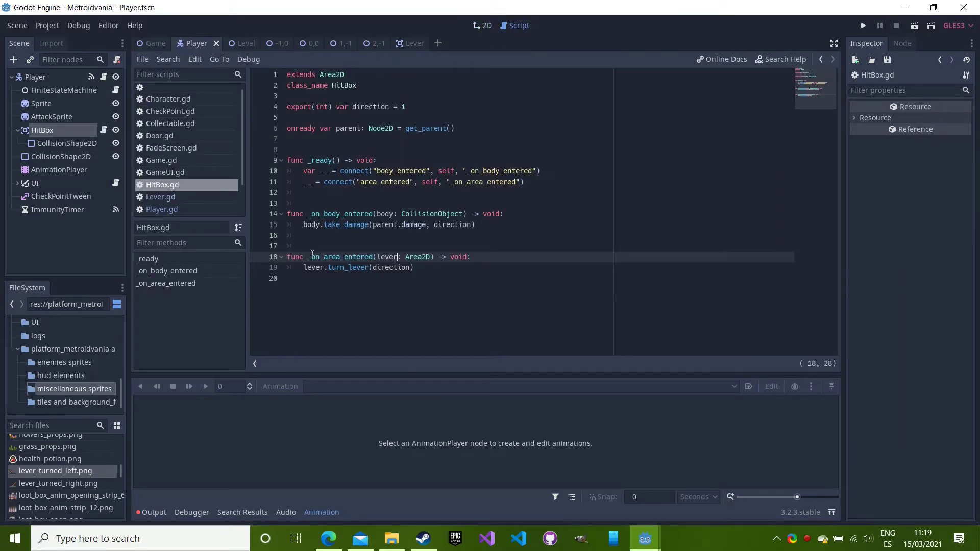
{"action": "left_click_drag", "start_coordinate": [341, 256], "coordinate": [373, 257]}
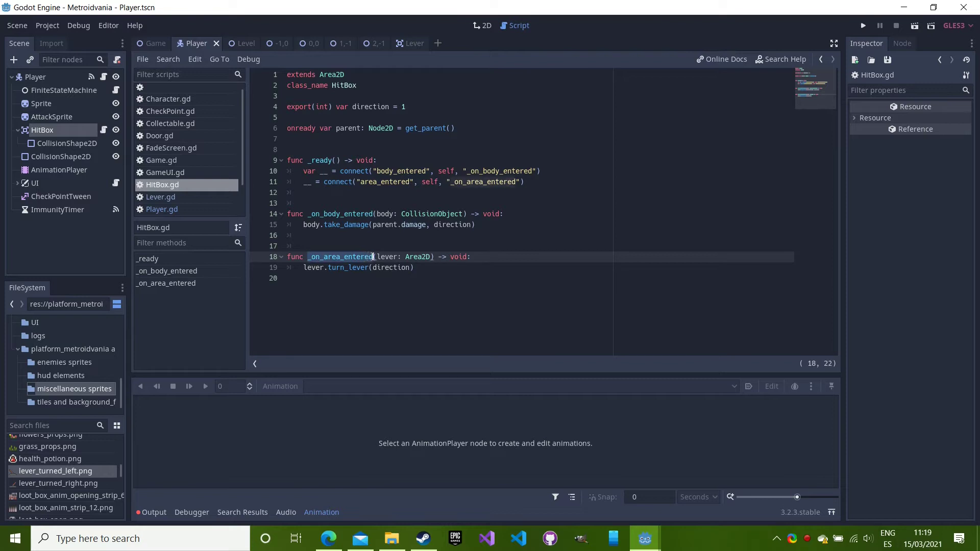
{"action": "left_click", "coordinate": [320, 271]}
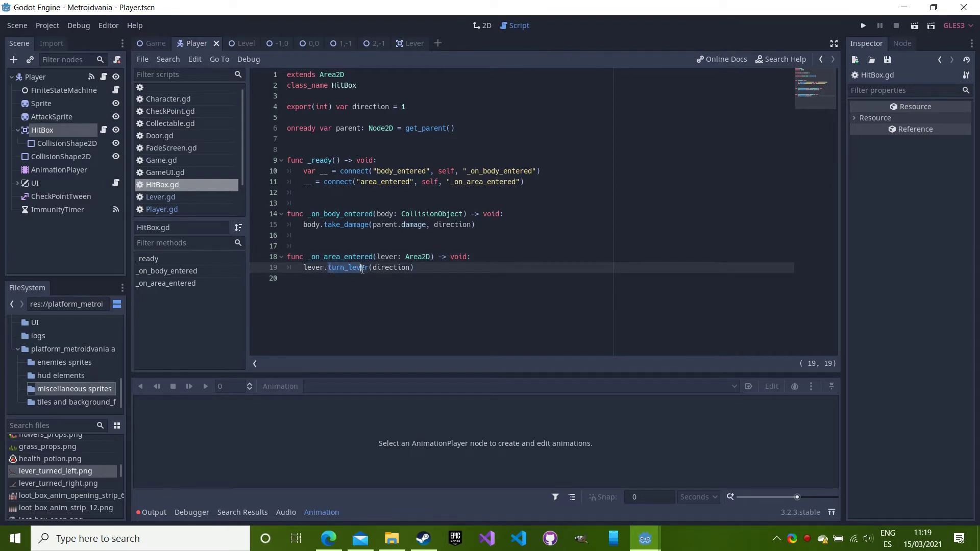
{"action": "left_click_drag", "start_coordinate": [367, 269], "coordinate": [401, 268]}
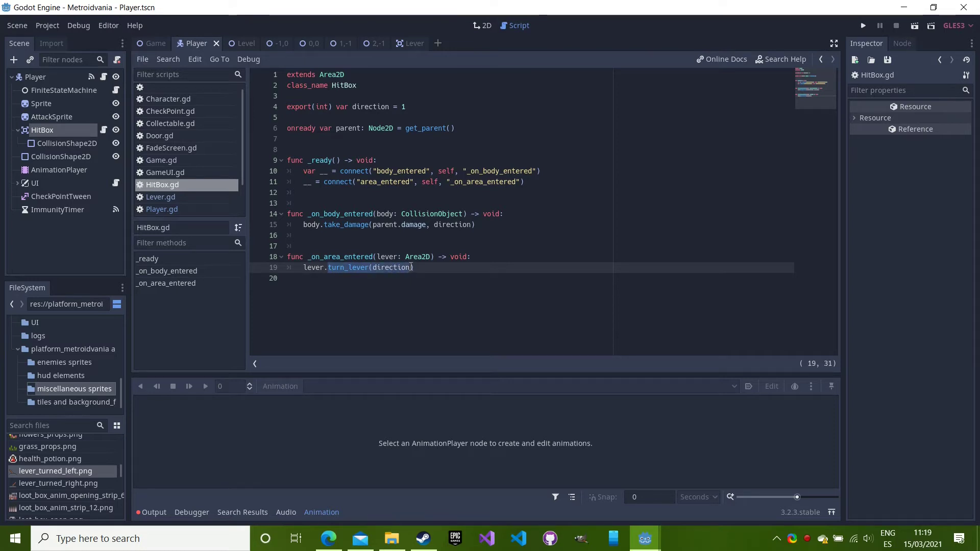
{"action": "left_click", "coordinate": [418, 269]}
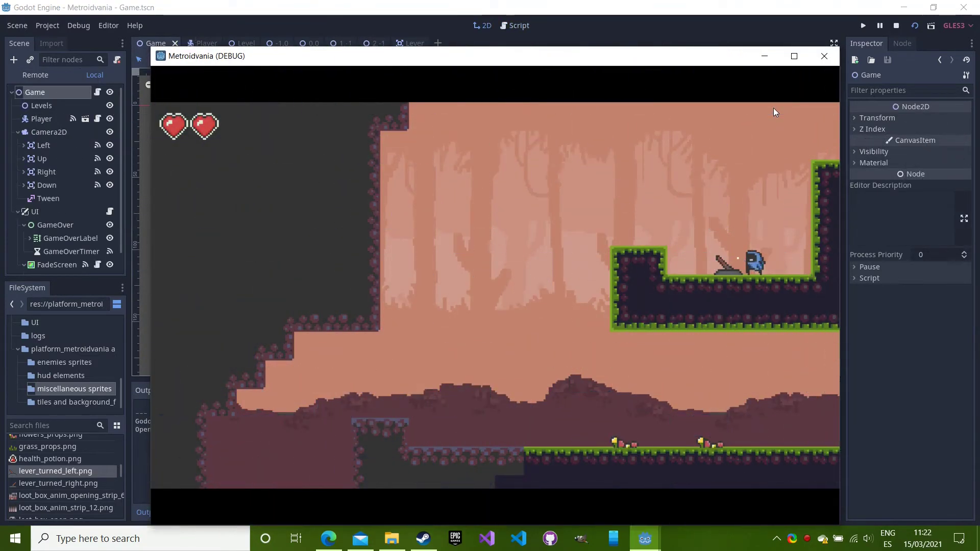
Walk the player to the lever and attack it, tilting it left, then back right.
{"action": "key", "text": "Left"}
{"action": "key", "text": "Right"}
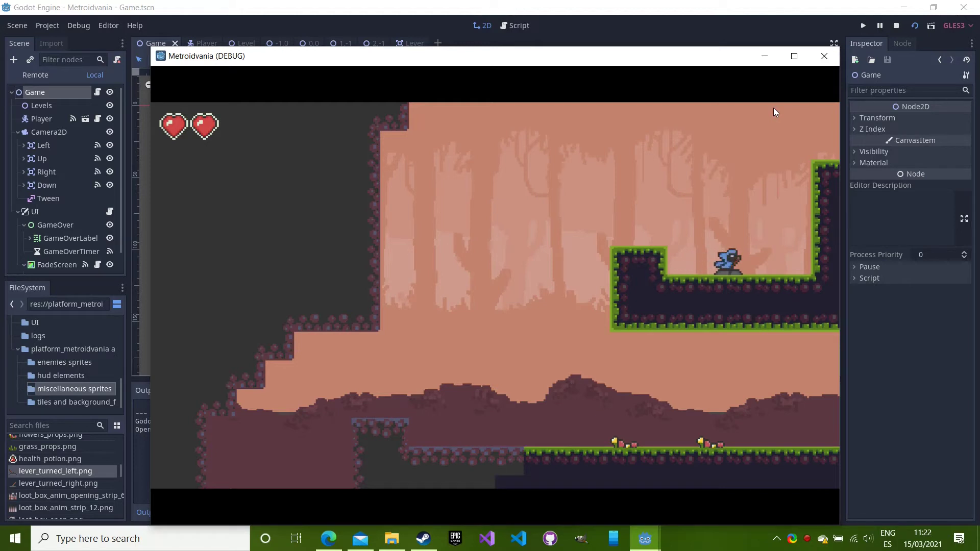
{"action": "key", "text": "Right"}
{"action": "key", "text": "x"}
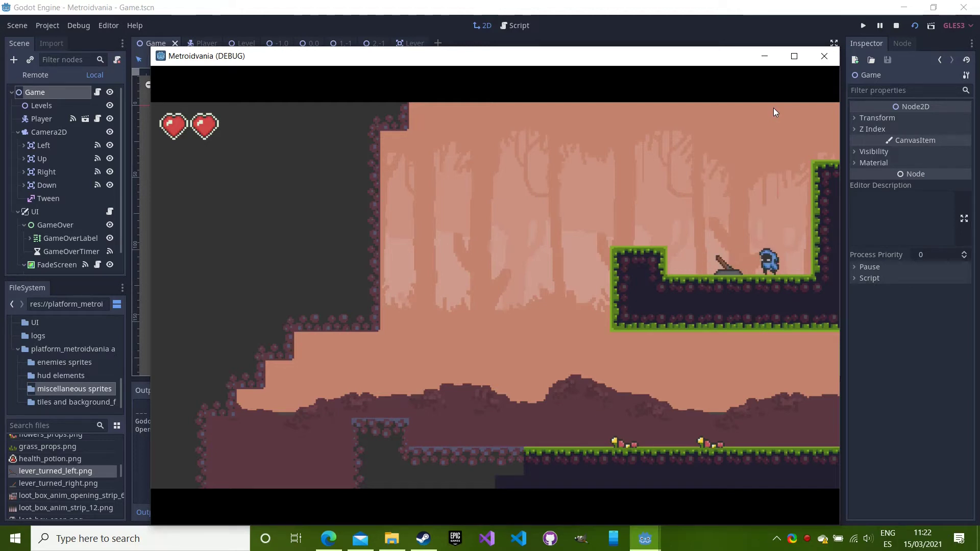
{"action": "key", "text": "z"}
{"action": "key", "text": "Left"}
{"action": "key", "text": "x"}
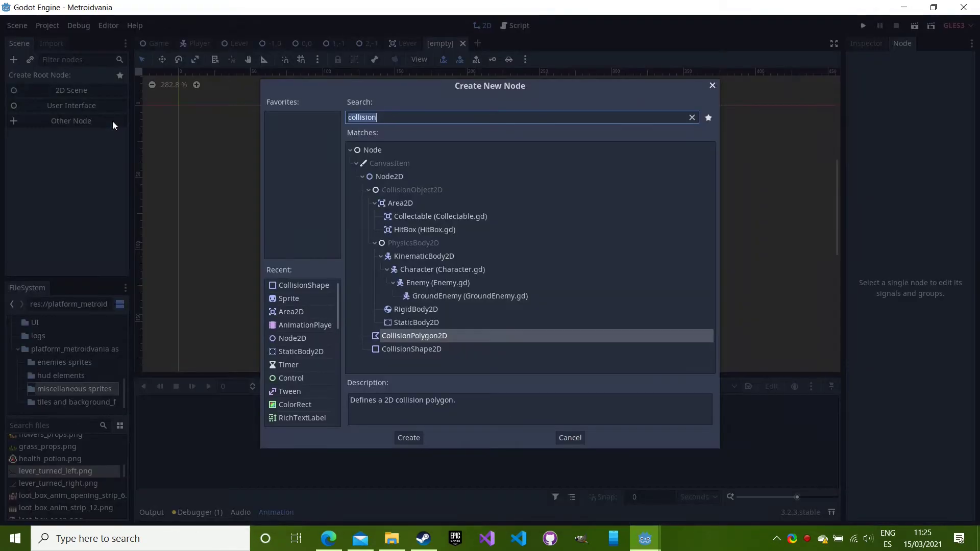
Create a StaticBody2D root with an AnimatedSprite child.
{"action": "type", "text": "static"}
{"action": "key", "text": "Return"}
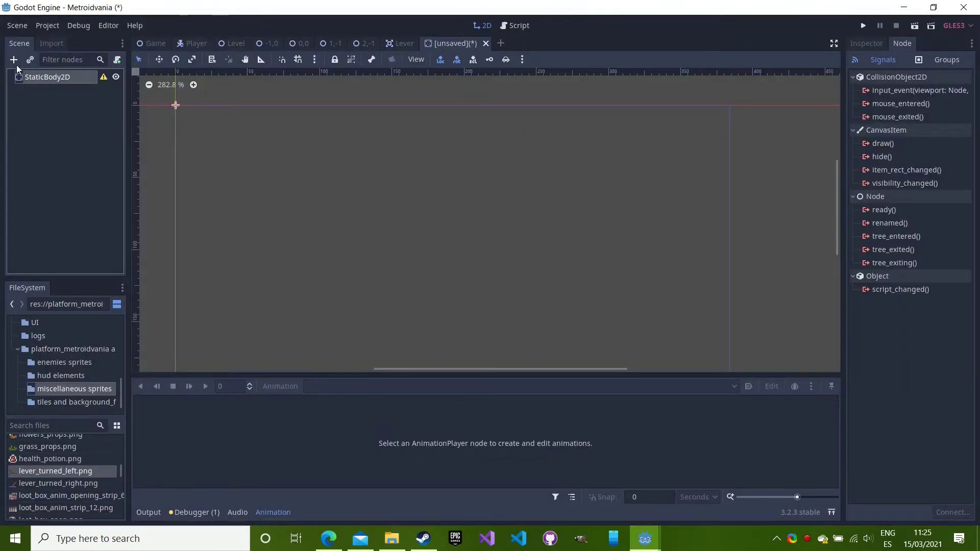
{"action": "left_click", "coordinate": [16, 63]}
{"action": "key", "text": "BackSpace"}
{"action": "type", "text": "ani"}
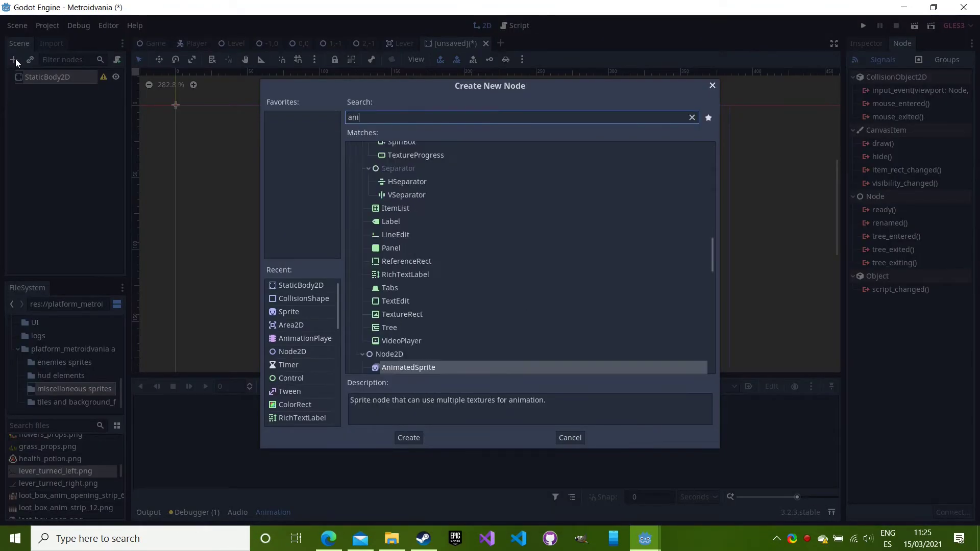
{"action": "type", "text": "mat"}
{"action": "key", "text": "Return"}
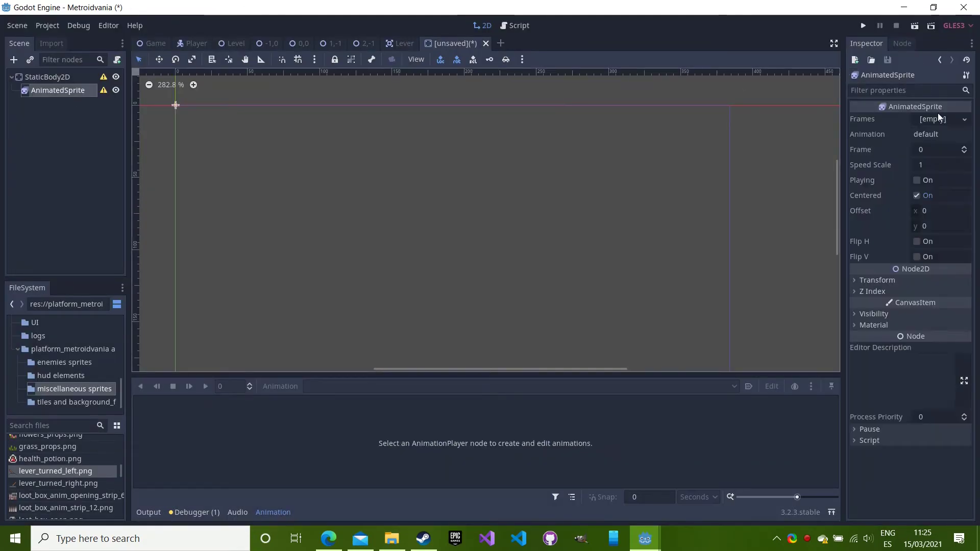
Fill a new SpriteFrames 'open' animation with 13 door sheet frames plus a trailing empty frame.
{"action": "left_click", "coordinate": [938, 117]}
{"action": "left_click", "coordinate": [937, 135]}
{"action": "double_click", "coordinate": [755, 223]}
{"action": "type", "text": "9"}
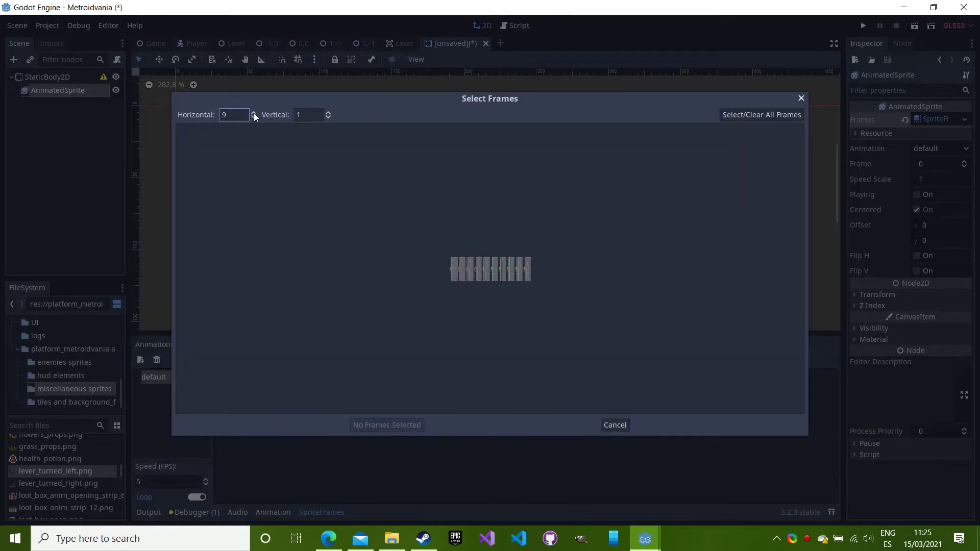
{"action": "left_click", "coordinate": [253, 112]}
{"action": "left_click_drag", "start_coordinate": [452, 268], "coordinate": [478, 269]}
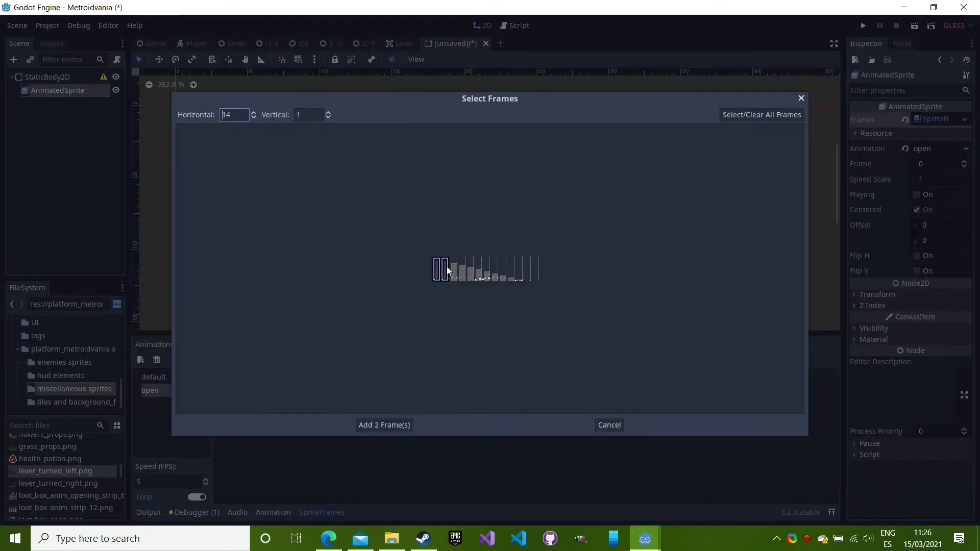
{"action": "left_click_drag", "start_coordinate": [452, 269], "coordinate": [519, 276]}
{"action": "left_click", "coordinate": [404, 425]}
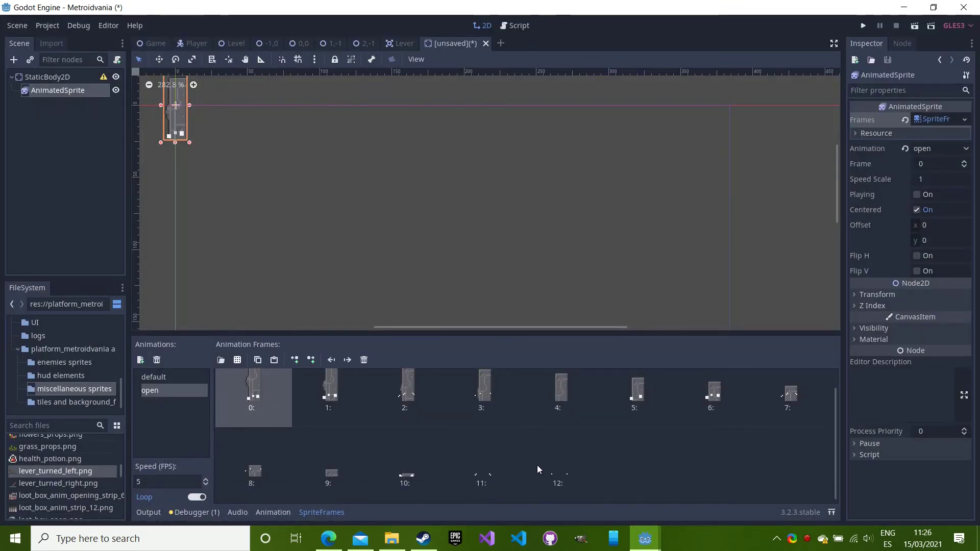
{"action": "left_click", "coordinate": [537, 465]}
{"action": "left_click", "coordinate": [313, 360]}
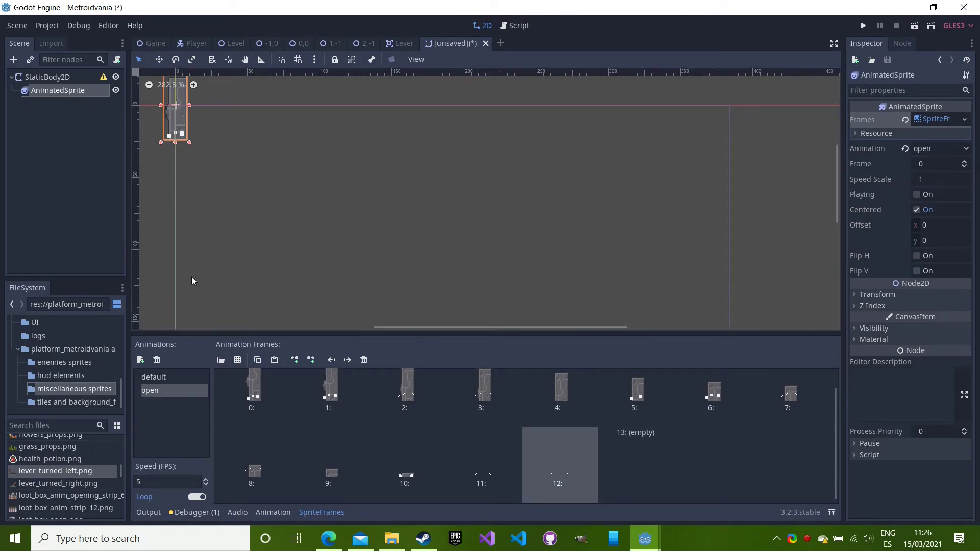
{"action": "left_click", "coordinate": [50, 76]}
{"action": "left_click", "coordinate": [50, 76]}
{"action": "type", "text": "D"}
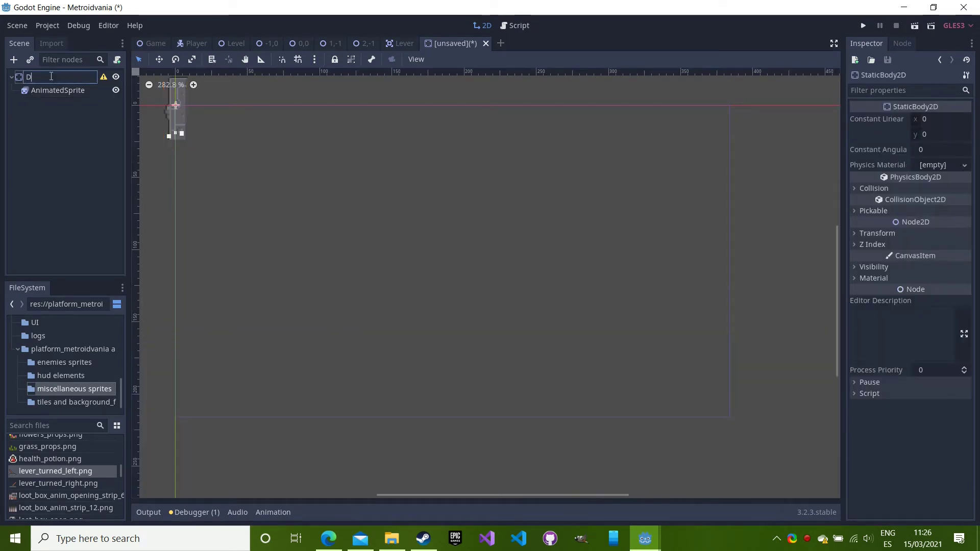
Rename the root to Door and add a tall rectangular CollisionShape2D.
{"action": "type", "text": "oor"}
{"action": "key", "text": "Return"}
{"action": "key", "text": "ctrl+a"}
{"action": "type", "text": "c"}
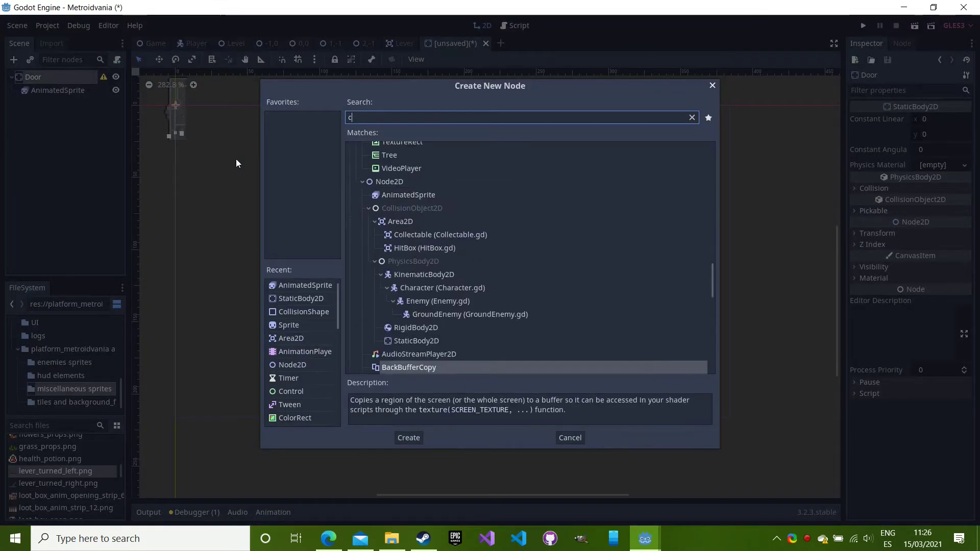
{"action": "type", "text": "ollisionshape"}
{"action": "key", "text": "Return"}
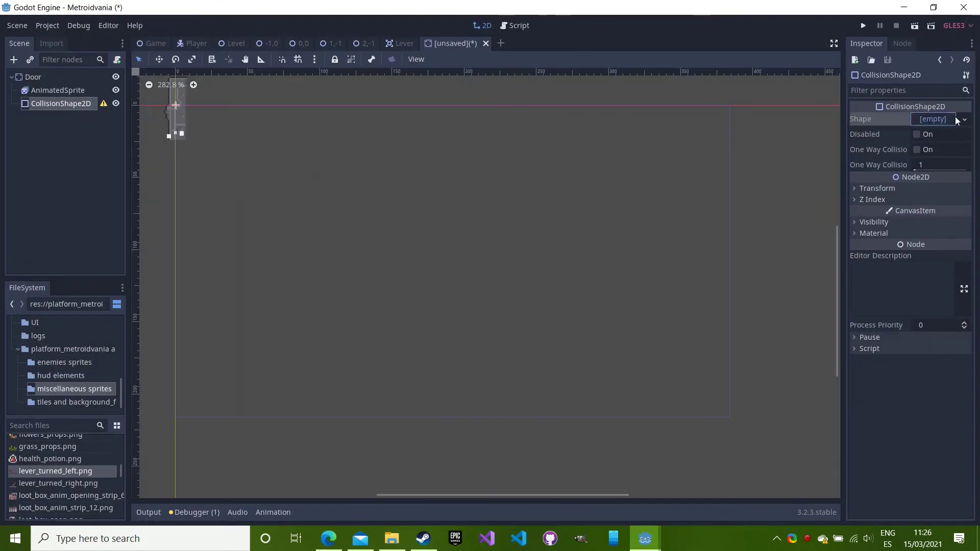
{"action": "left_click", "coordinate": [957, 120]}
{"action": "left_click", "coordinate": [896, 181]}
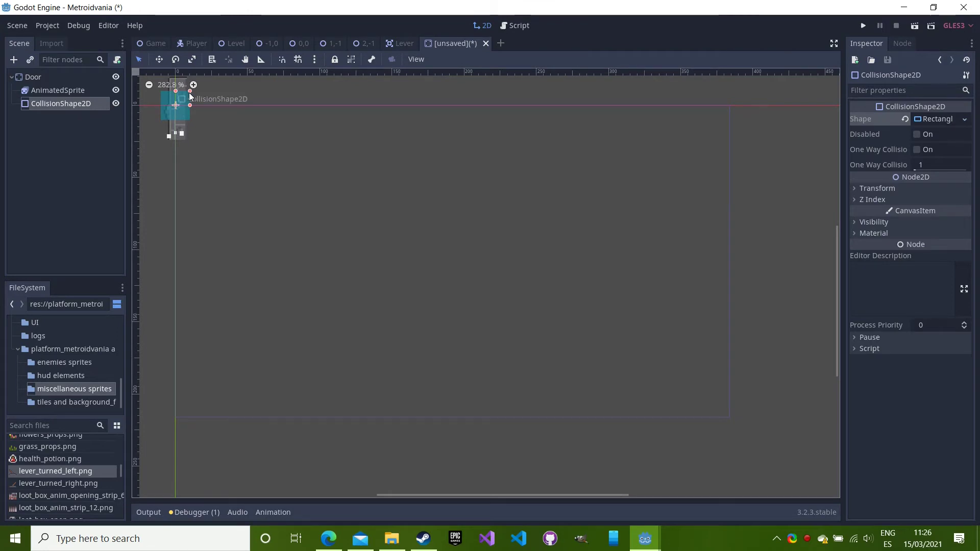
{"action": "left_click_drag", "start_coordinate": [193, 92], "coordinate": [187, 76]}
Add an AnimationPlayer to Door and create a new animation named 'Idle'.
{"action": "left_click", "coordinate": [33, 77]}
{"action": "key", "text": "ctrl+a"}
{"action": "type", "text": "anim"}
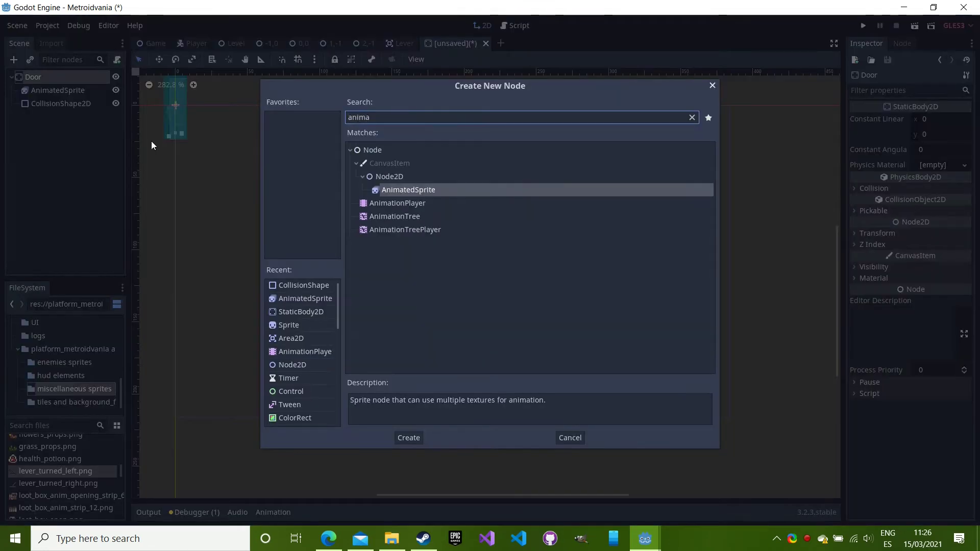
{"action": "key", "text": "Down"}
{"action": "key", "text": "Return"}
{"action": "left_click", "coordinate": [281, 387]}
{"action": "left_click", "coordinate": [353, 351]}
{"action": "type", "text": "Idle"}
{"action": "key", "text": "Return"}
Adjust the snap step and add tracks for the AnimatedSprite's animation and frame properties.
{"action": "left_click", "coordinate": [636, 497]}
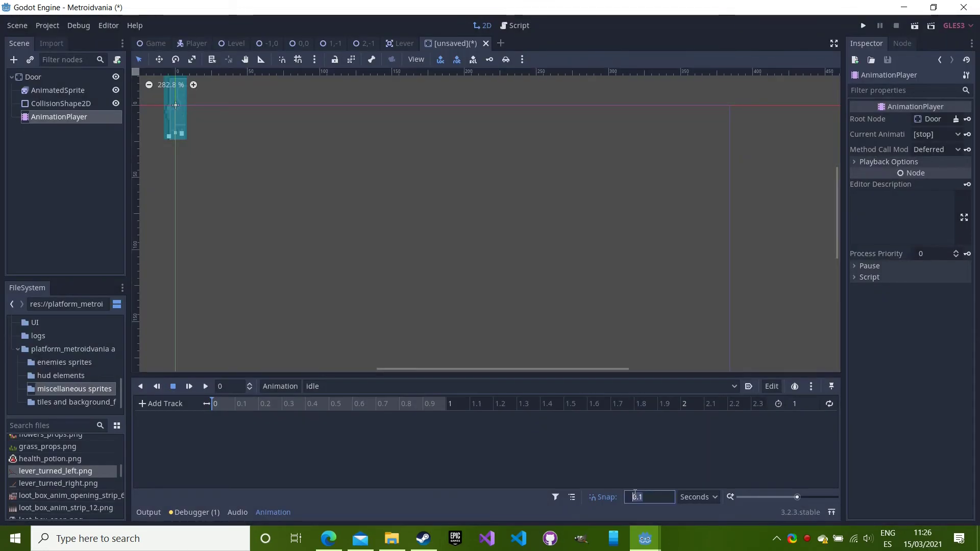
{"action": "left_click", "coordinate": [57, 90]}
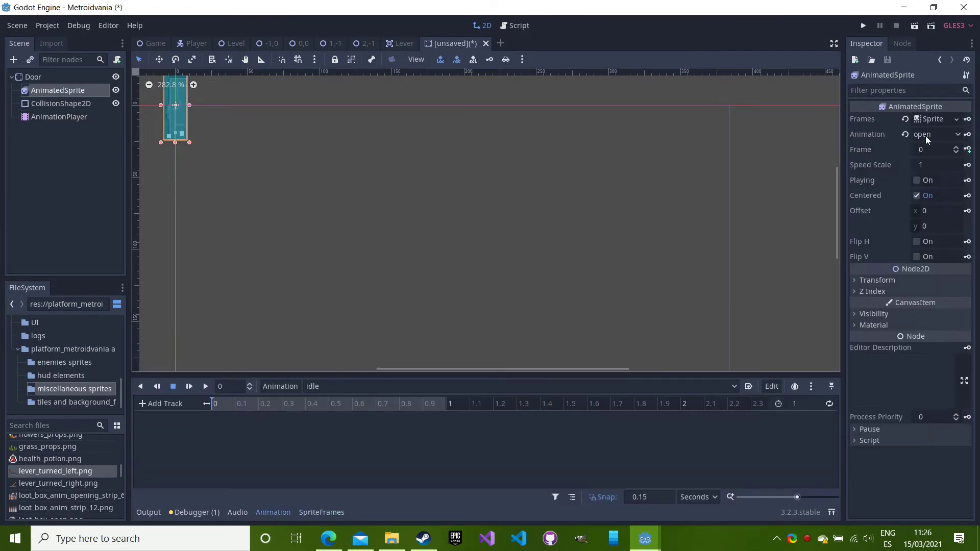
{"action": "left_click", "coordinate": [967, 134]}
{"action": "left_click", "coordinate": [448, 283]}
{"action": "left_click", "coordinate": [968, 150]}
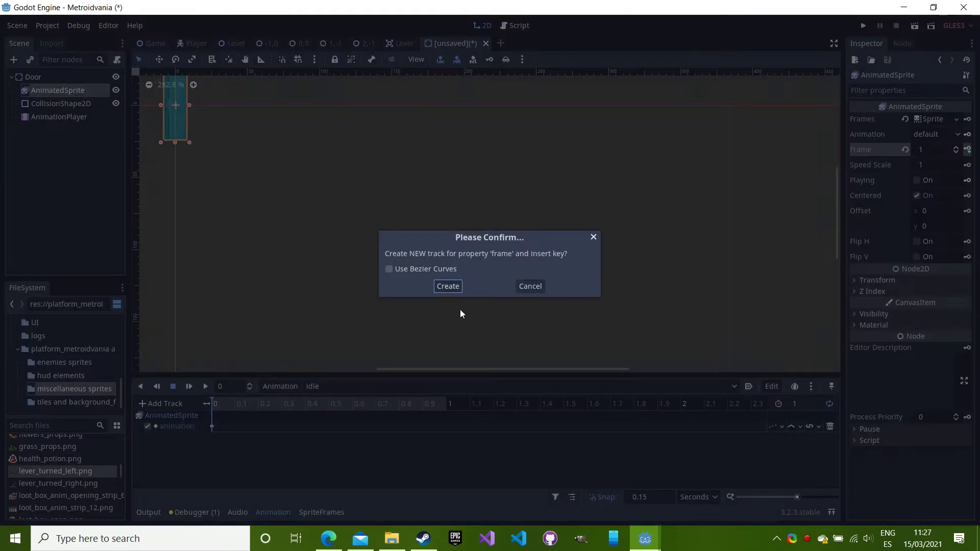
{"action": "left_click", "coordinate": [449, 284]}
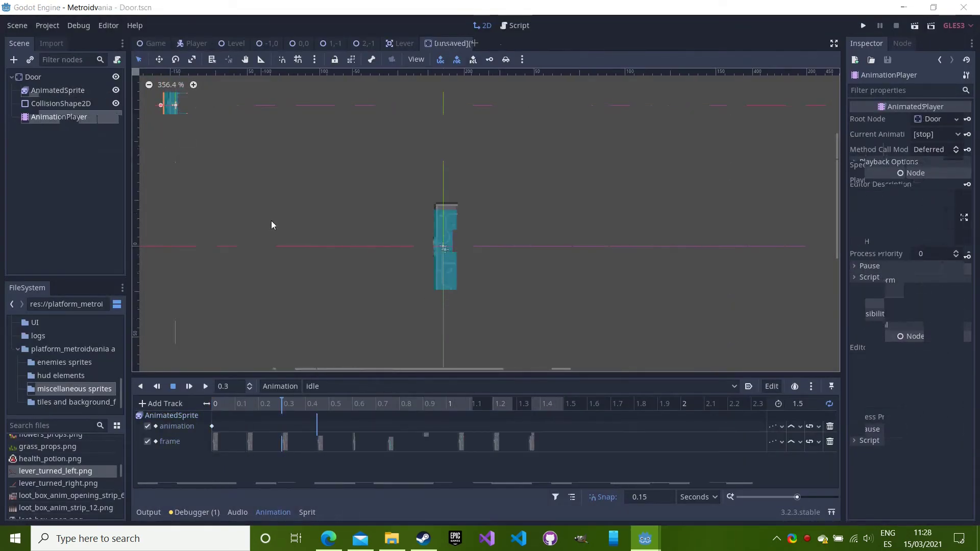
Preview the idle animation, then play the open animation forwards and backwards.
{"action": "left_click", "coordinate": [207, 387]}
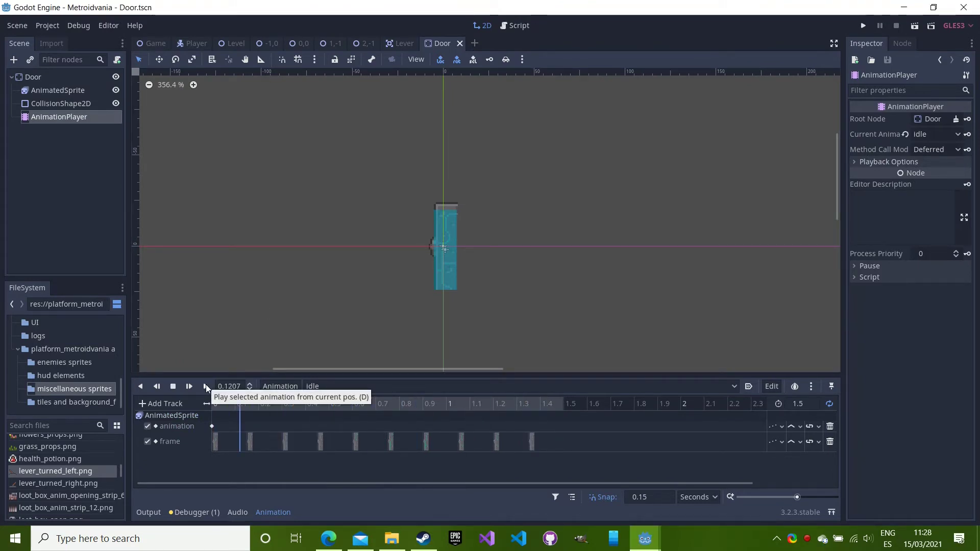
{"action": "left_click", "coordinate": [173, 386]}
{"action": "left_click", "coordinate": [334, 387]}
{"action": "left_click", "coordinate": [329, 414]}
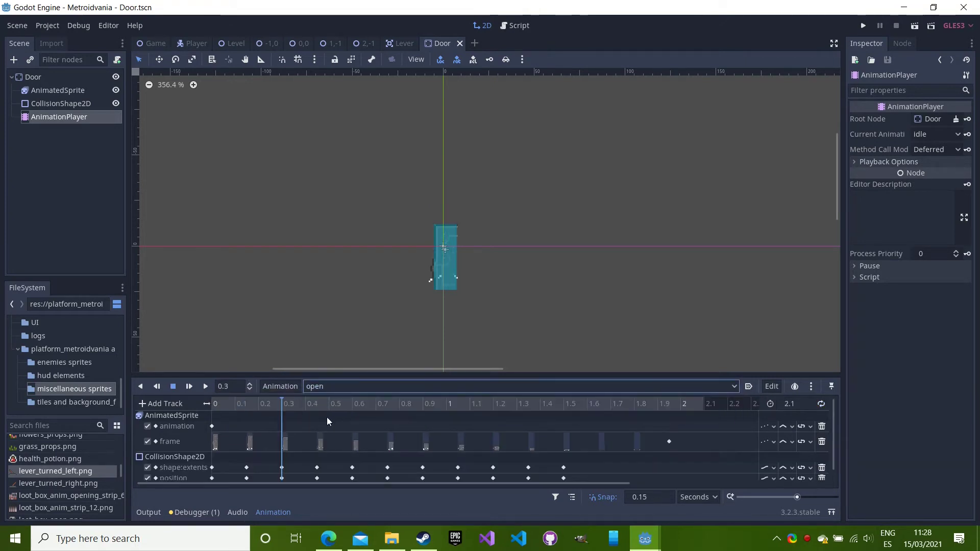
{"action": "left_click", "coordinate": [190, 386]}
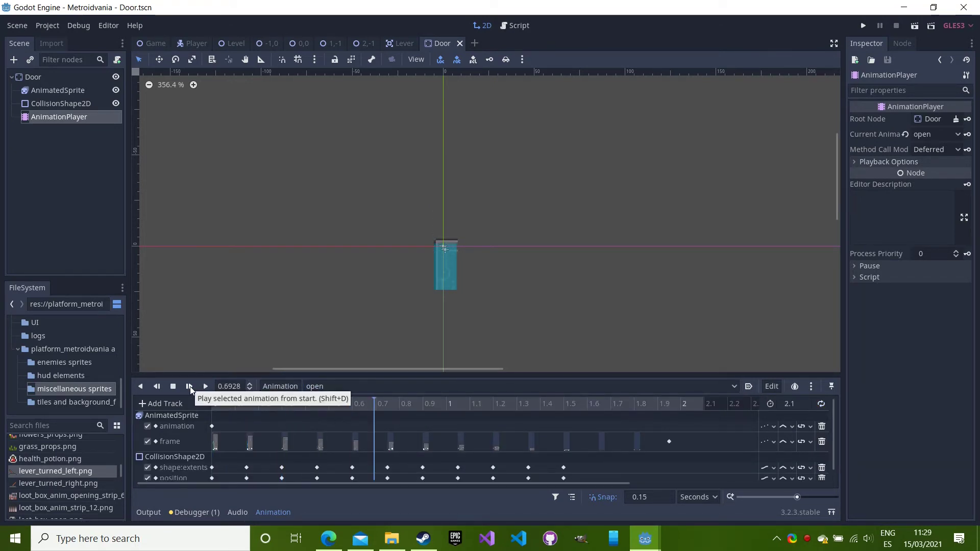
{"action": "left_click", "coordinate": [157, 385]}
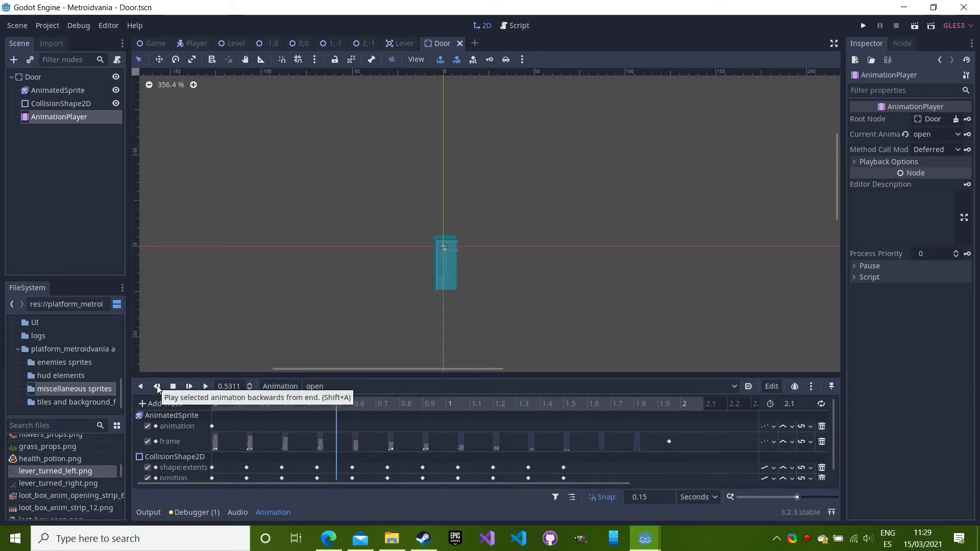
{"action": "left_click", "coordinate": [189, 386]}
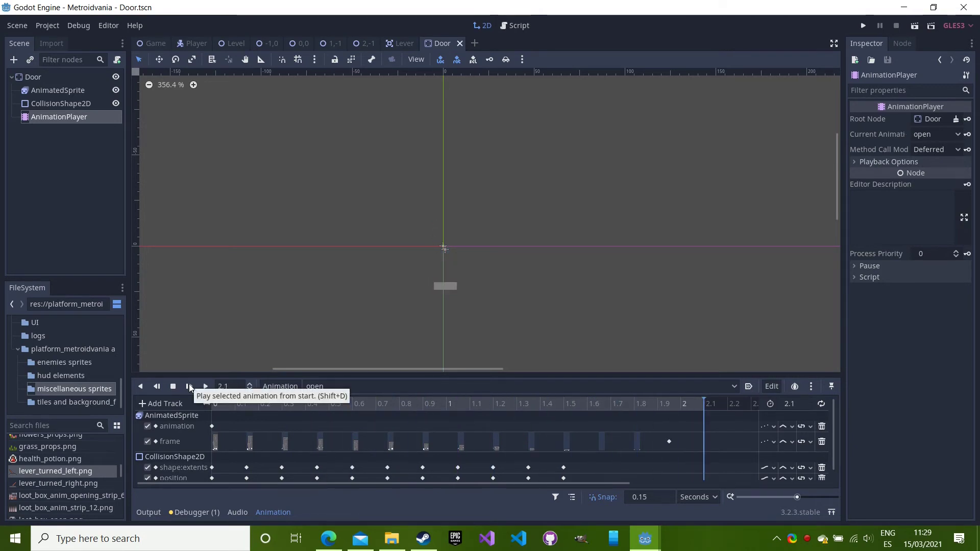
Attach a new Door.gd script to the Door node and declare an exported int link_code.
{"action": "left_click", "coordinate": [33, 77]}
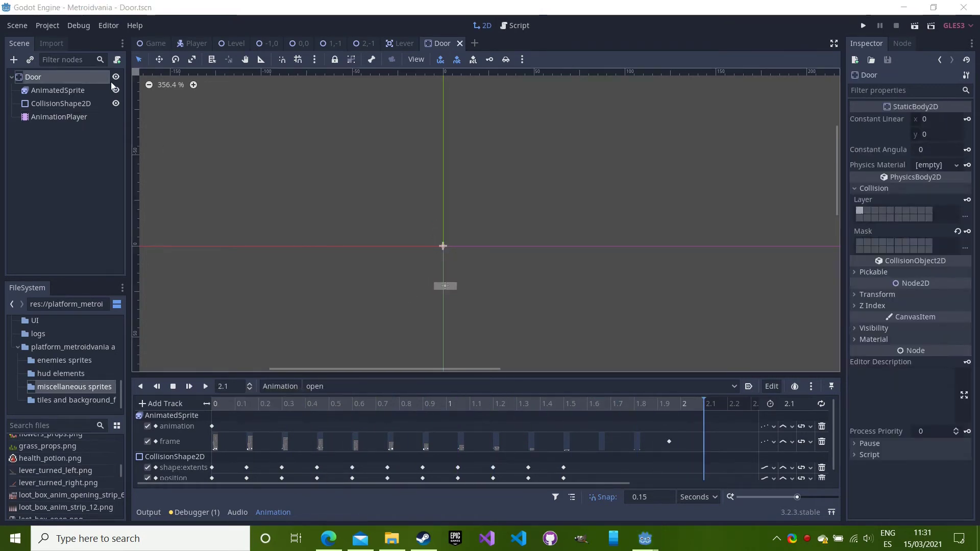
{"action": "left_click", "coordinate": [119, 59]}
{"action": "left_click", "coordinate": [454, 337]}
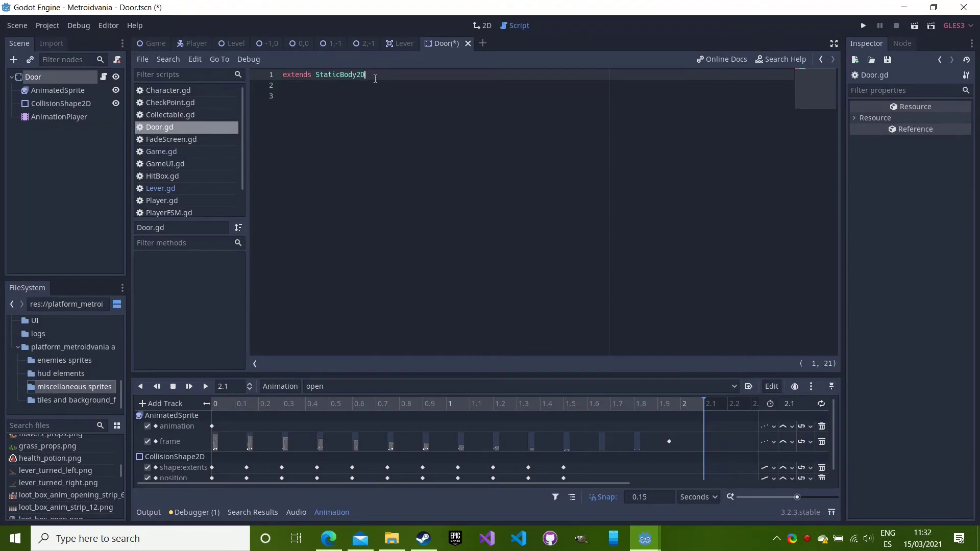
{"action": "key", "text": "Down"}
{"action": "key", "text": "Down"}
{"action": "type", "text": "export"}
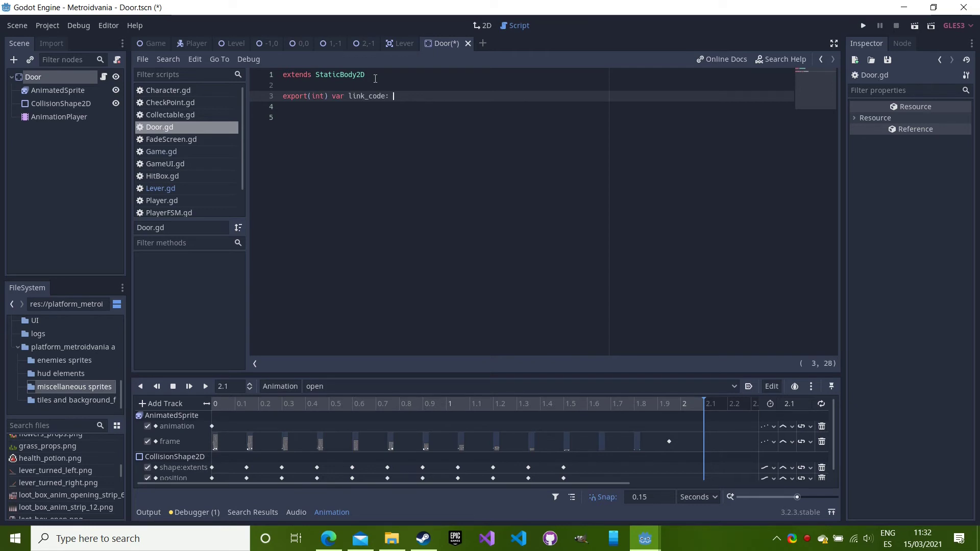
{"action": "type", "text": "int ="}
{"action": "key", "text": "Return"}
{"action": "key", "text": "Return"}
{"action": "type", "text": "var is_open"}
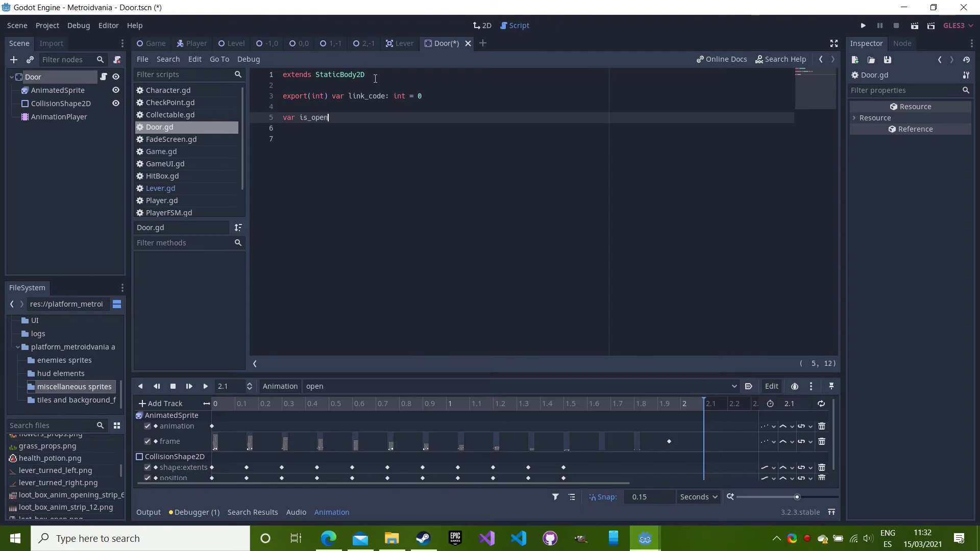
Declare is_open as a bool defaulting to false.
{"action": "type", "text": ": b"}
{"action": "key", "text": "Return"}
{"action": "type", "text": "false"}
{"action": "key", "text": "Return"}
Add onready collision_shape and animation_player variables fetched with get_node.
{"action": "key", "text": "Return"}
{"action": "type", "text": "onready var collision_shape"}
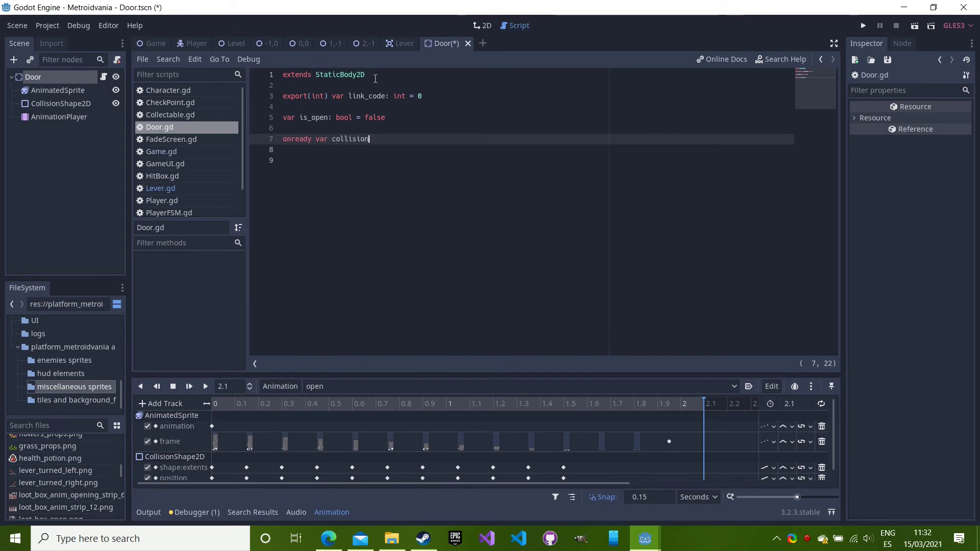
{"action": "type", "text": ": Collision"}
{"action": "key", "text": "Return"}
{"action": "type", "text": "= get"}
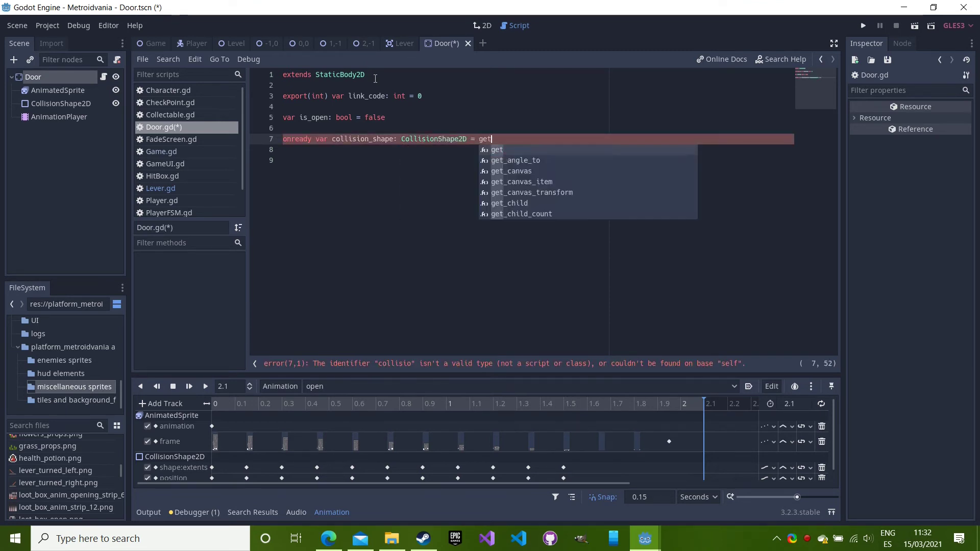
{"action": "type", "text": "_node(\"Coll"}
{"action": "key", "text": "Return"}
{"action": "key", "text": "Return"}
{"action": "type", "text": "onready var animation_"}
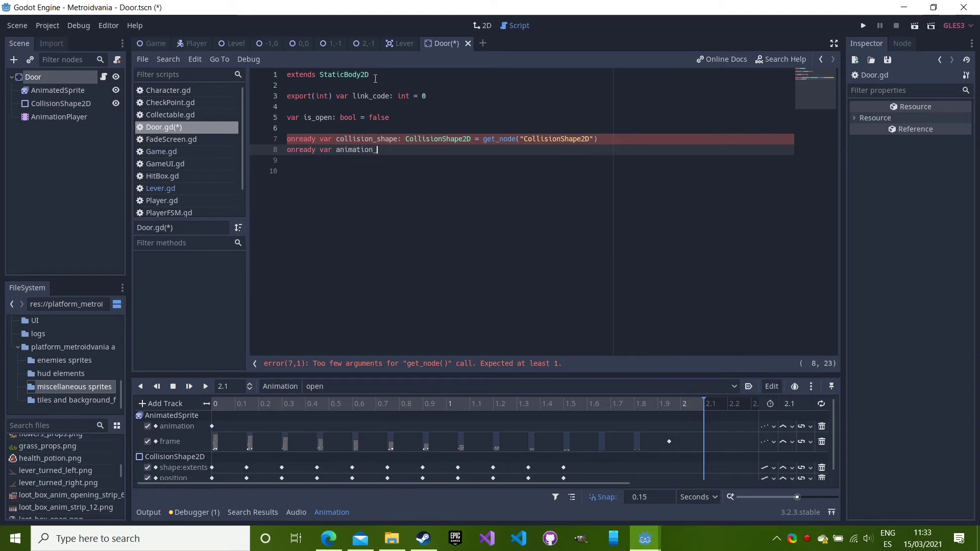
{"action": "type", "text": "player: Anim"}
{"action": "key", "text": "Return"}
{"action": "type", "text": "= get_node(\"AnimationPlayer"}
{"action": "key", "text": "Return"}
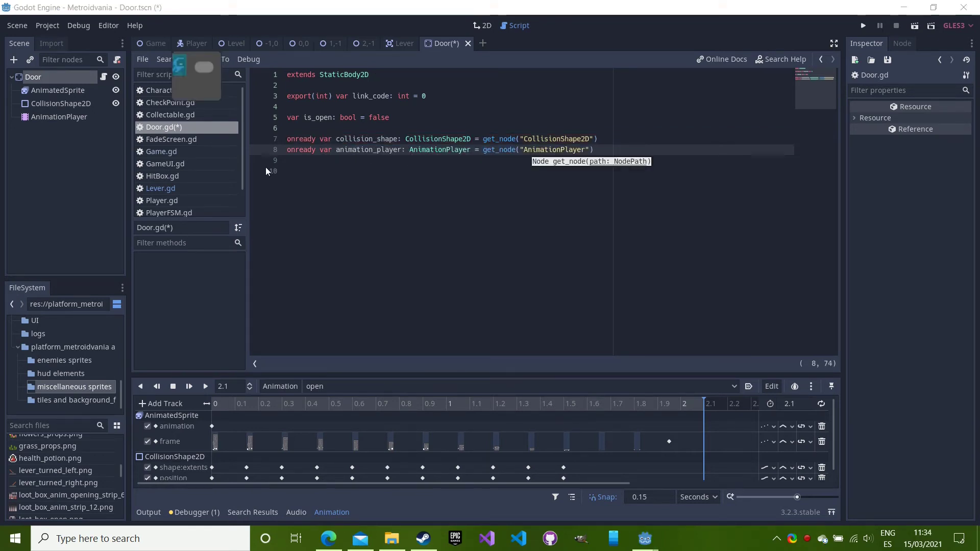
{"action": "left_click", "coordinate": [295, 172]}
{"action": "key", "text": "Return"}
Write _ready to set collision_shape.disabled to false and play the idle animation.
{"action": "type", "text": "func _ready():"}
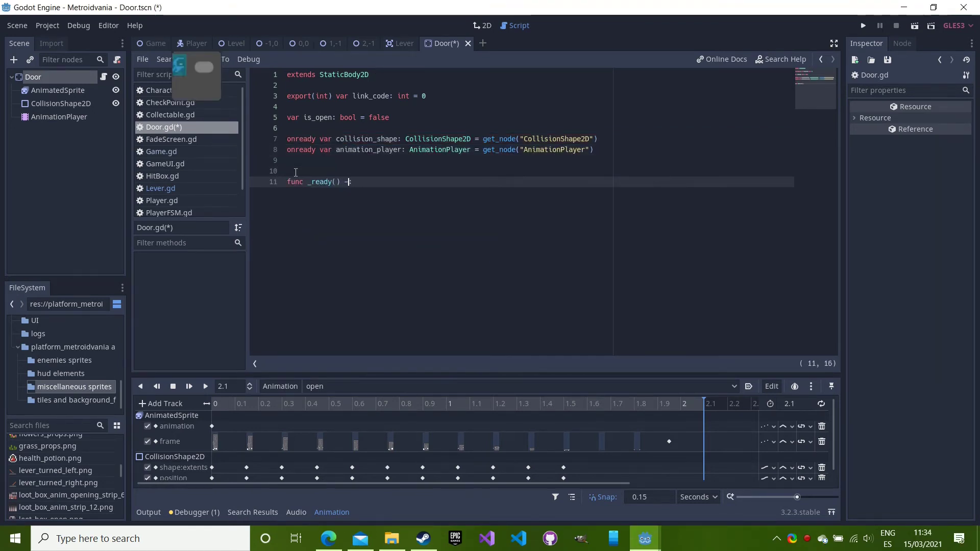
{"action": "type", "text": "> void:"}
{"action": "key", "text": "Return"}
{"action": "type", "text": "collision_shape.dis"}
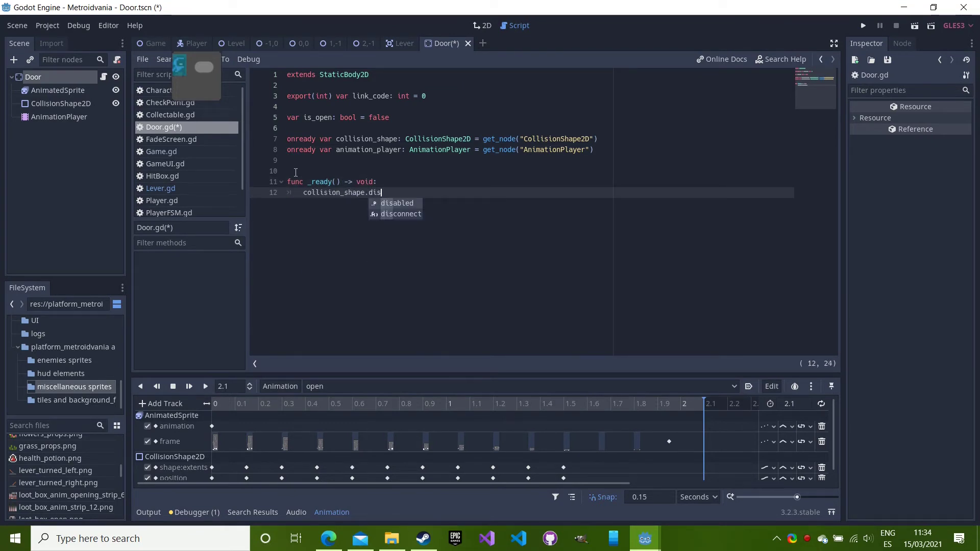
{"action": "key", "text": "Return"}
{"action": "type", "text": "= false"}
{"action": "key", "text": "Return"}
{"action": "type", "text": "anima"}
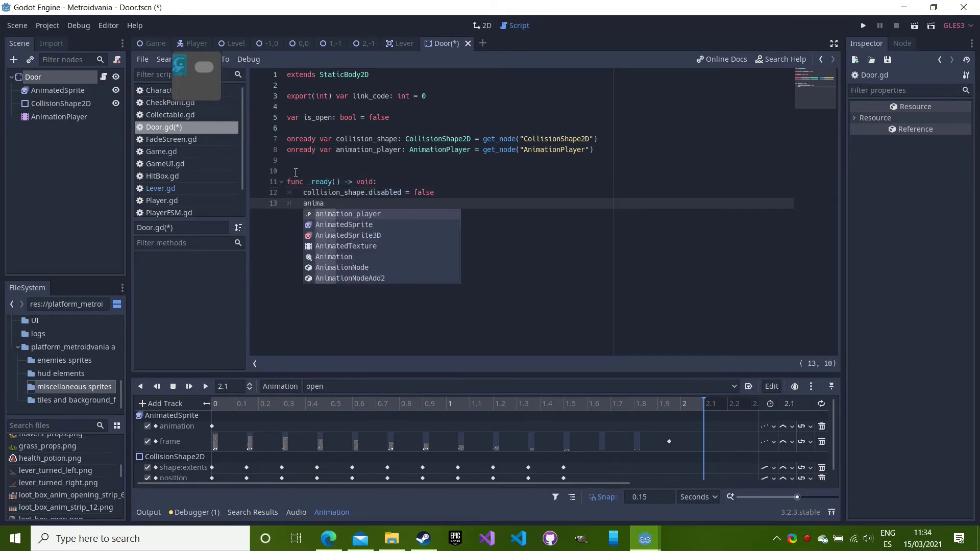
{"action": "key", "text": "Return"}
{"action": "type", "text": ".pla"}
{"action": "key", "text": "Return"}
{"action": "key", "text": "Return"}
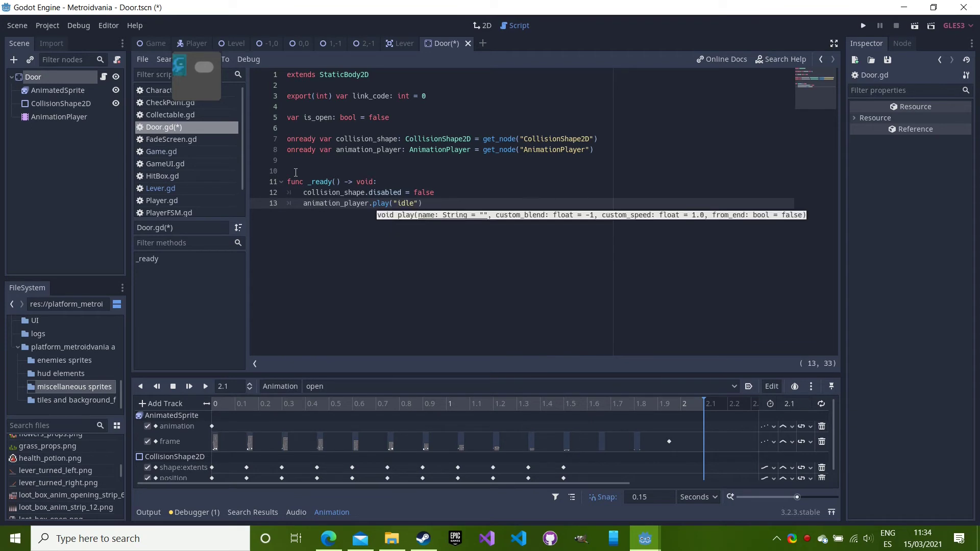
{"action": "key", "text": "End"}
{"action": "key", "text": "Return"}
{"action": "key", "text": "Return"}
Add _change_state, which toggles is_open and plays "open" when the door is open.
{"action": "key", "text": "Return"}
{"action": "key", "text": "BackSpace"}
{"action": "type", "text": "fuun"}
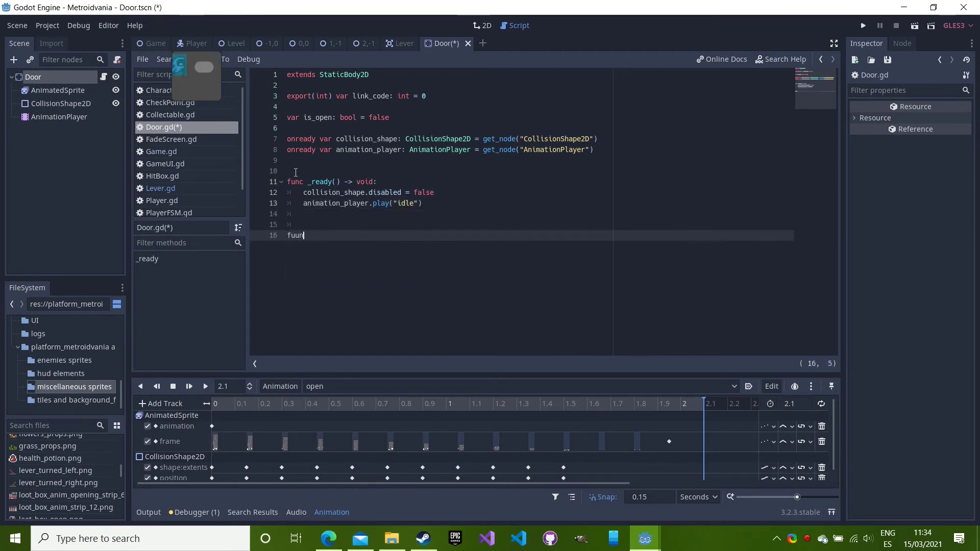
{"action": "type", "text": "nc _change"}
{"action": "type", "text": " -> void:"}
{"action": "key", "text": "Return"}
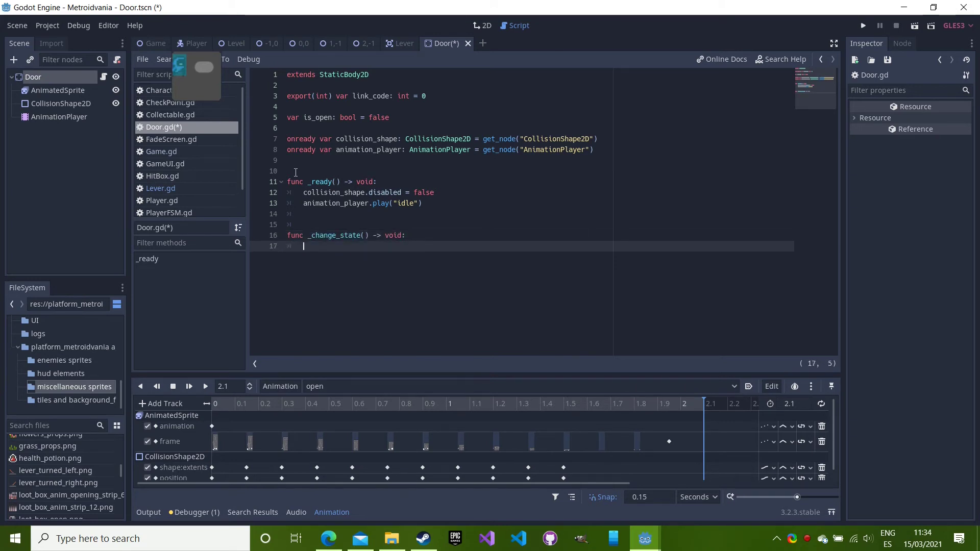
{"action": "type", "text": "is_open = "}
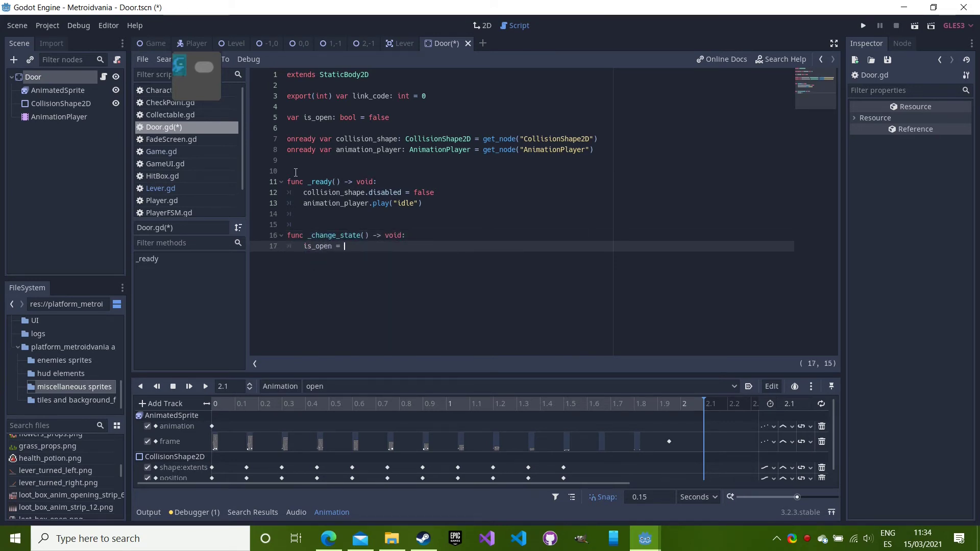
{"action": "type", "text": "not is_open"}
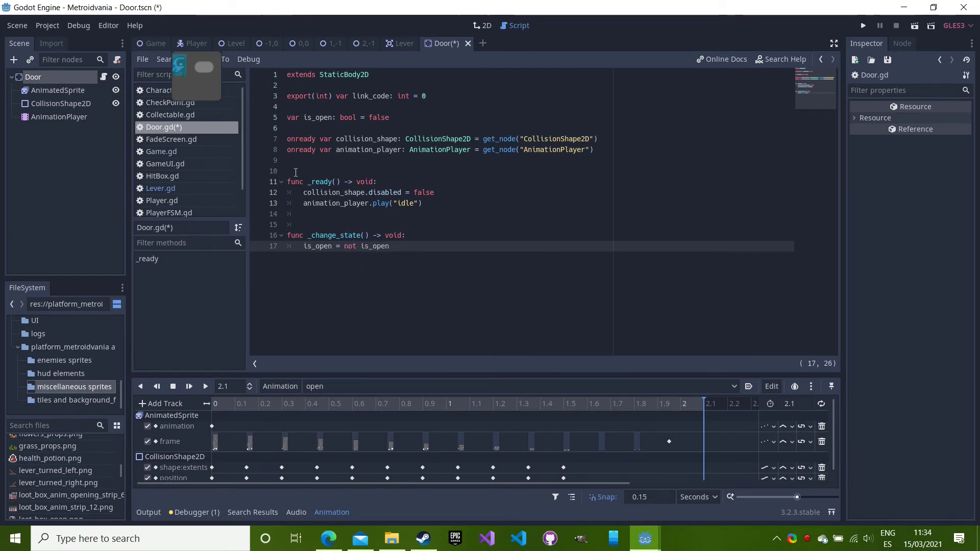
{"action": "key", "text": "Return"}
{"action": "type", "text": "is_"}
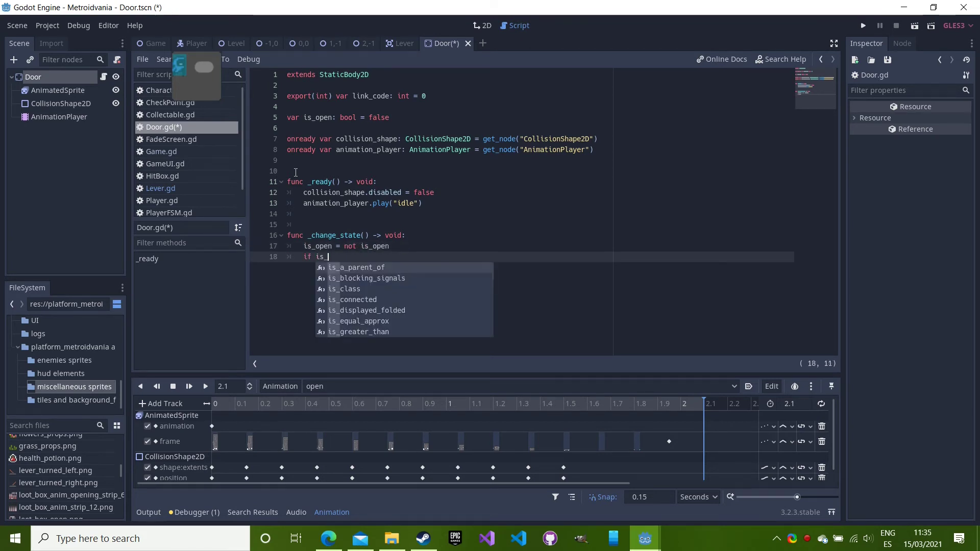
{"action": "type", "text": "open:"}
{"action": "key", "text": "Return"}
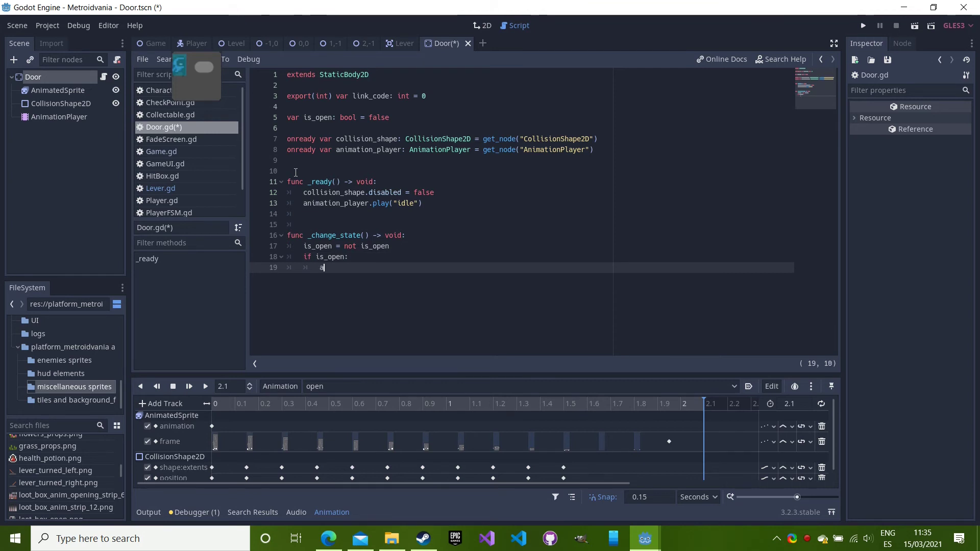
{"action": "type", "text": "animation_player.play(\""}
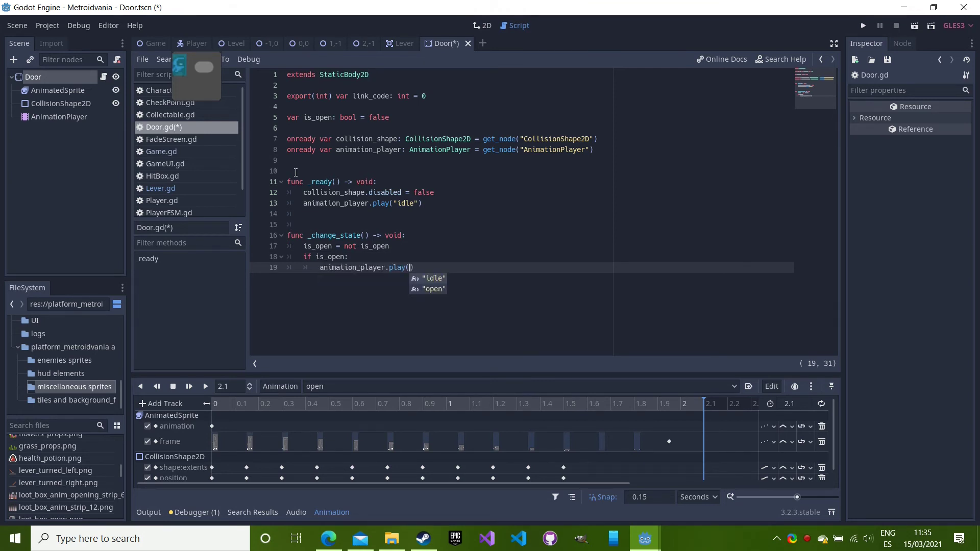
{"action": "type", "text": "open\")"}
{"action": "key", "text": "Return"}
Add an else branch playing "open" backwards, then save the script.
{"action": "key", "text": "BackSpace"}
{"action": "type", "text": "else"}
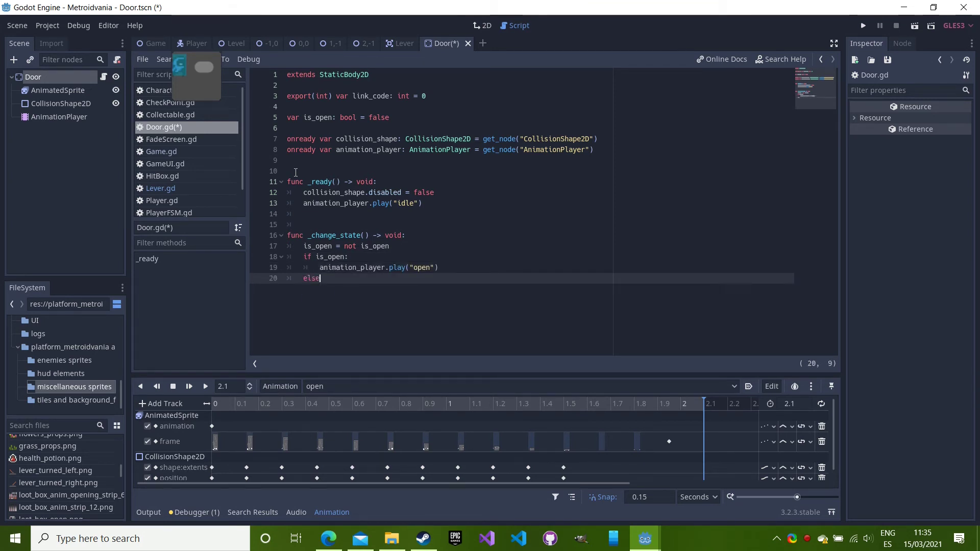
{"action": "type", "text": ":"}
{"action": "key", "text": "Return"}
{"action": "type", "text": "an"}
{"action": "key", "text": "Return"}
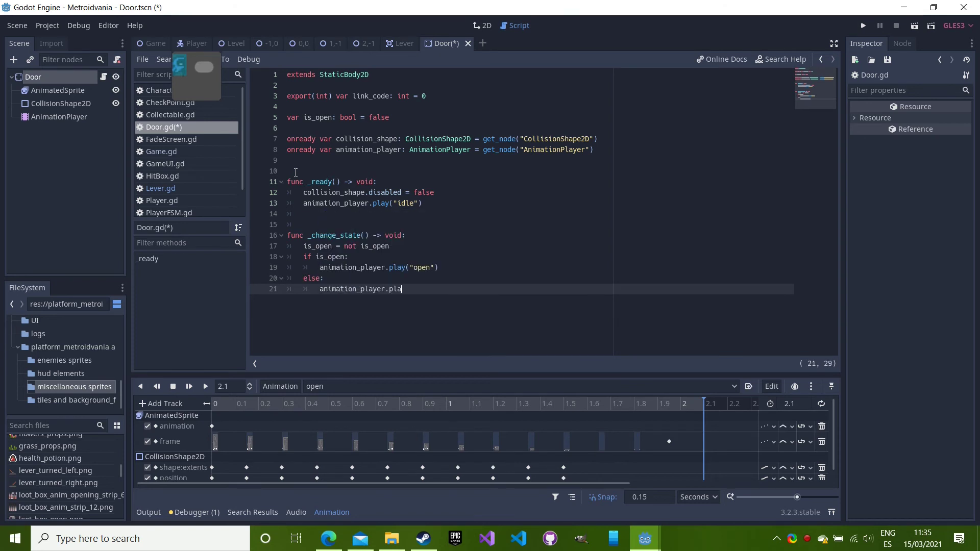
{"action": "key", "text": "Down"}
{"action": "key", "text": "Return"}
{"action": "key", "text": "Down"}
{"action": "key", "text": "Return"}
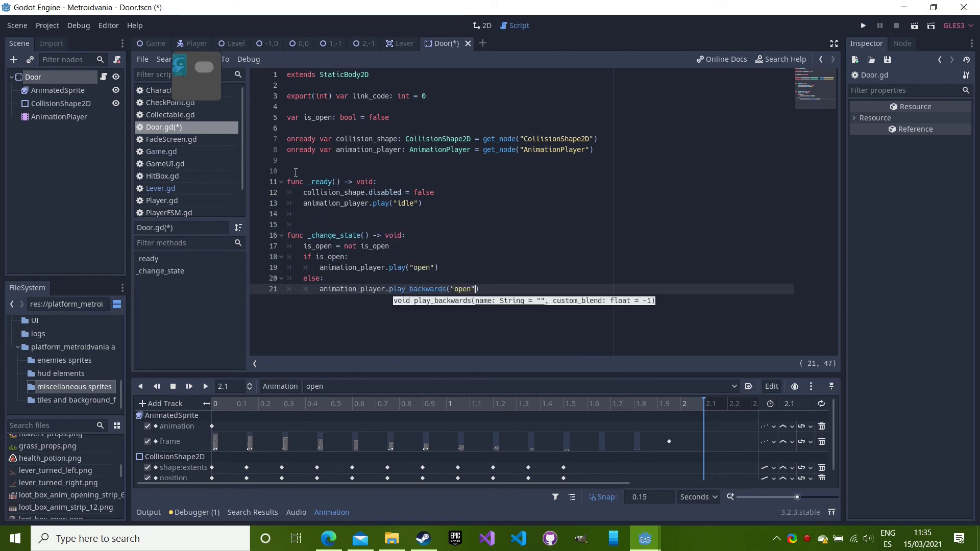
{"action": "key", "text": "ctrl+s"}
Connect the AnimationPlayer's animation_finished signal to a new method in Door.gd.
{"action": "left_click", "coordinate": [85, 118]}
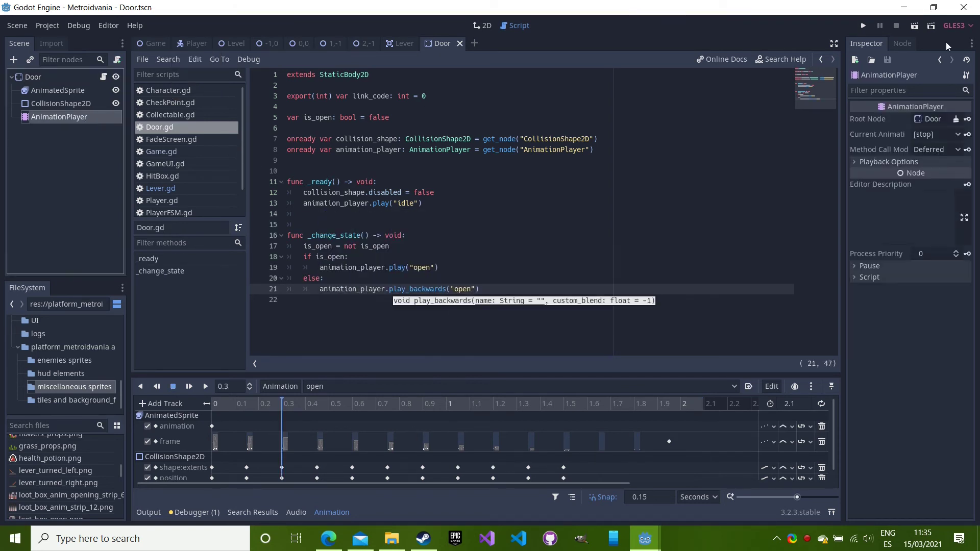
{"action": "left_click", "coordinate": [905, 43]}
{"action": "double_click", "coordinate": [927, 102]}
{"action": "left_click", "coordinate": [436, 387]}
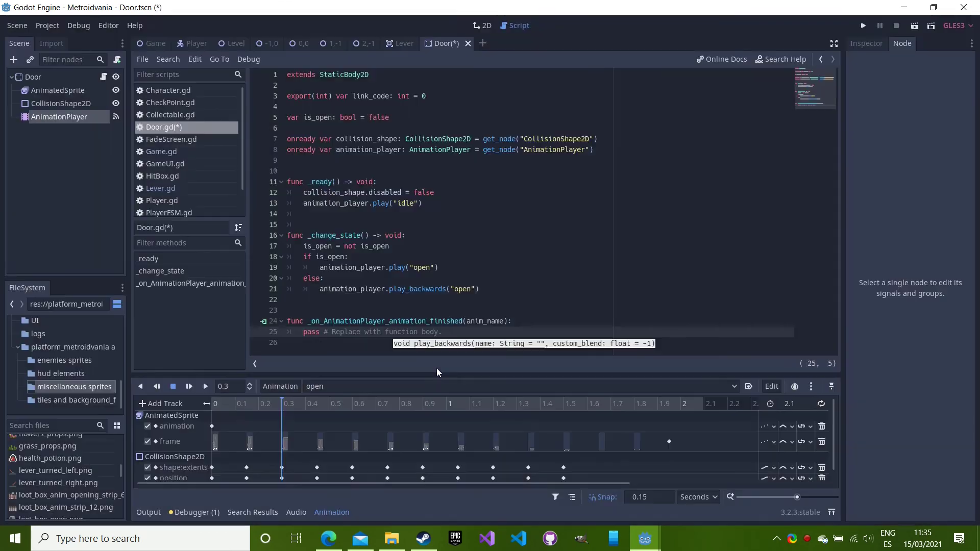
Type anim_name as String and play "idle" when "open" finishes while the door is closed.
{"action": "left_click", "coordinate": [504, 321]}
{"action": "type", "text": ": strin"}
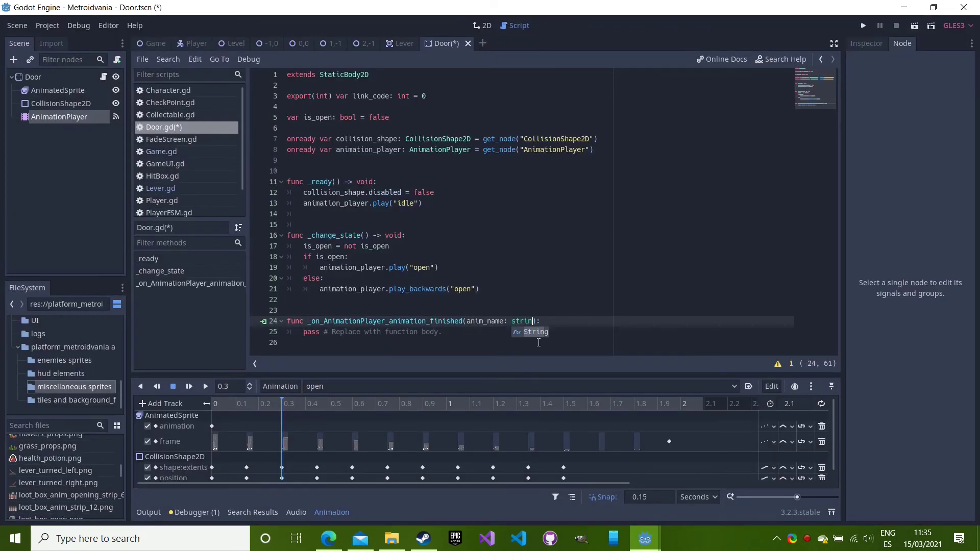
{"action": "key", "text": "Return"}
{"action": "key", "text": "End"}
{"action": "type", "text": "voi"}
{"action": "left_click_drag", "start_coordinate": [539, 342], "coordinate": [306, 333]}
{"action": "type", "text": "if "}
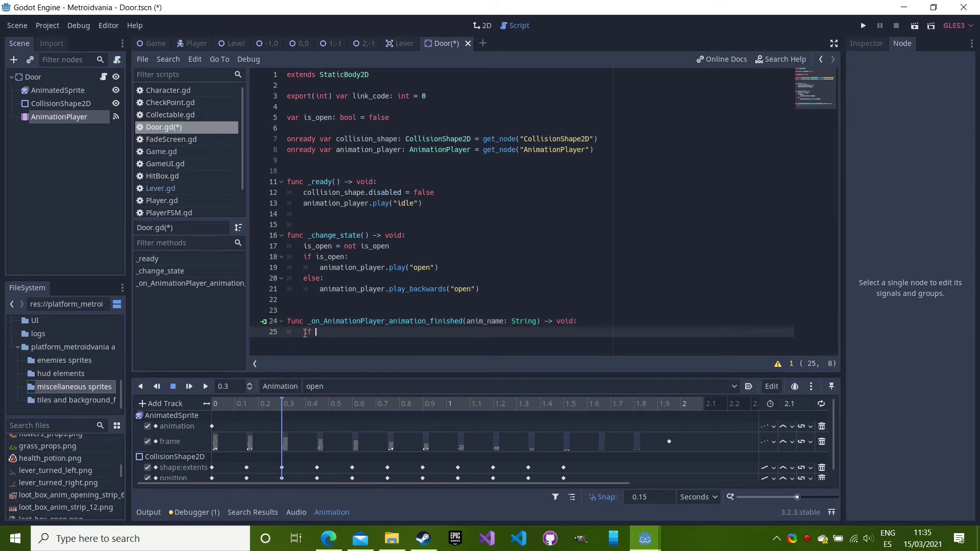
{"action": "type", "text": "not is_open "}
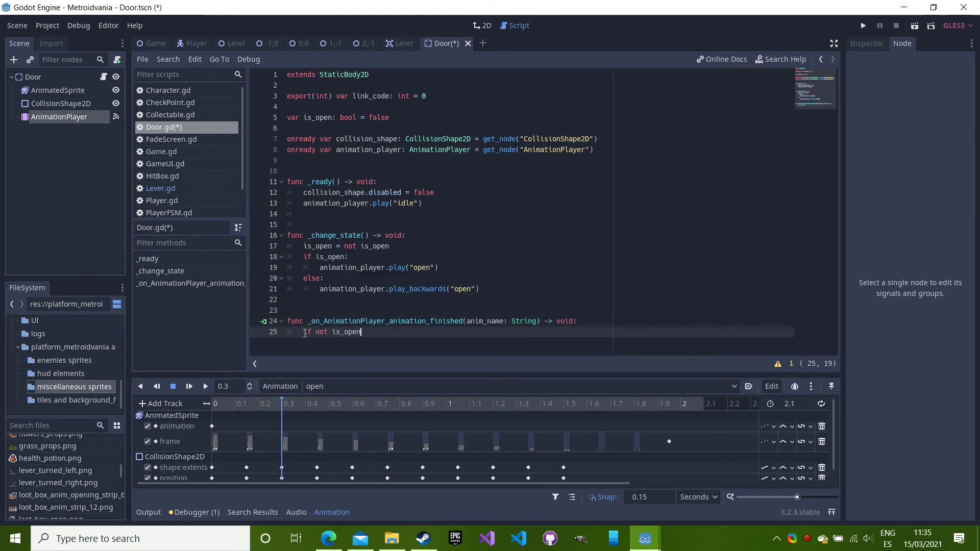
{"action": "type", "text": "and anim"}
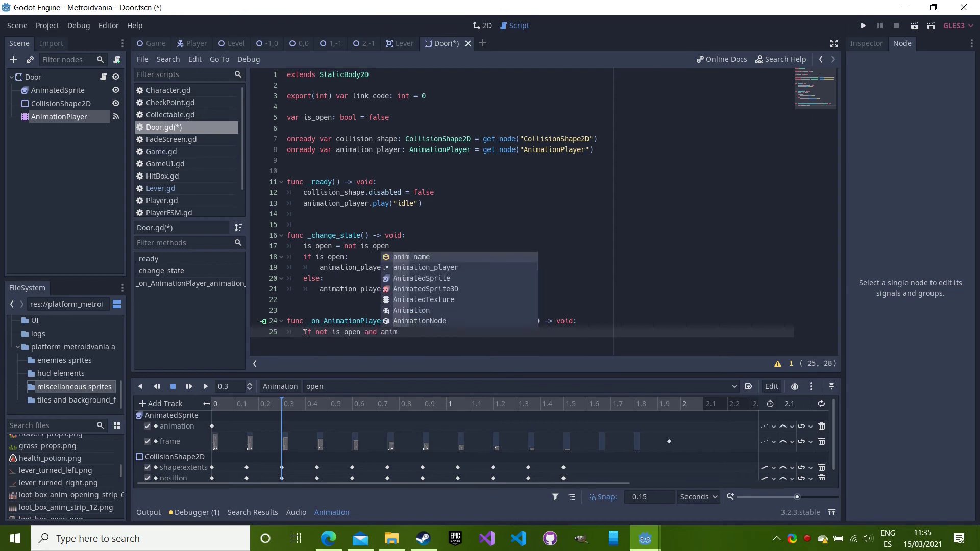
{"action": "type", "text": "_name == \"op"}
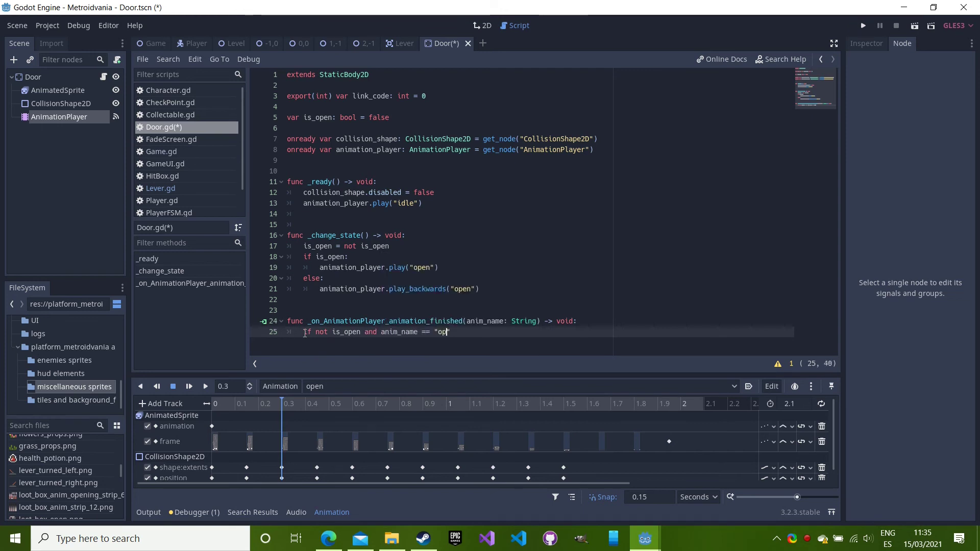
{"action": "type", "text": "en\":"}
{"action": "key", "text": "Return"}
{"action": "type", "text": "anima"}
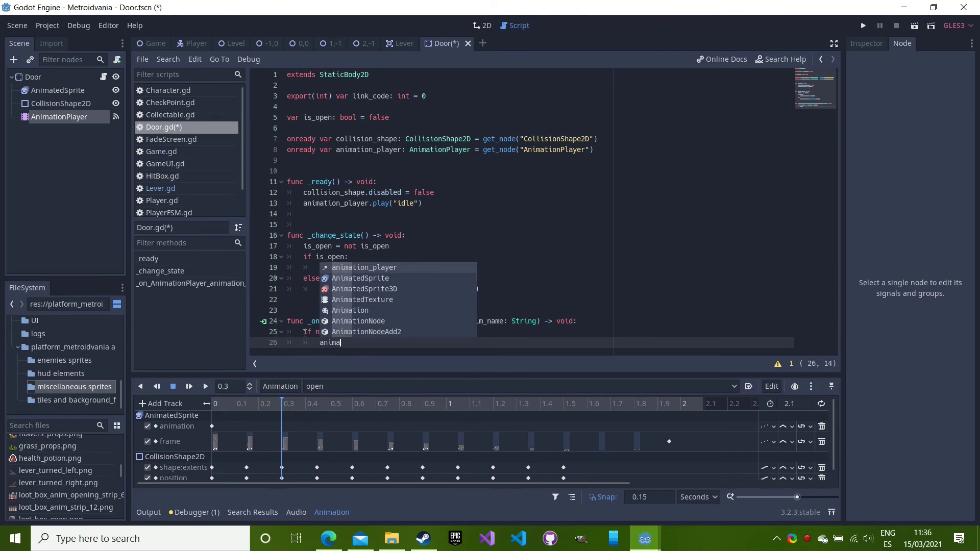
{"action": "key", "text": "Return"}
{"action": "type", "text": ".pla"}
{"action": "key", "text": "Return"}
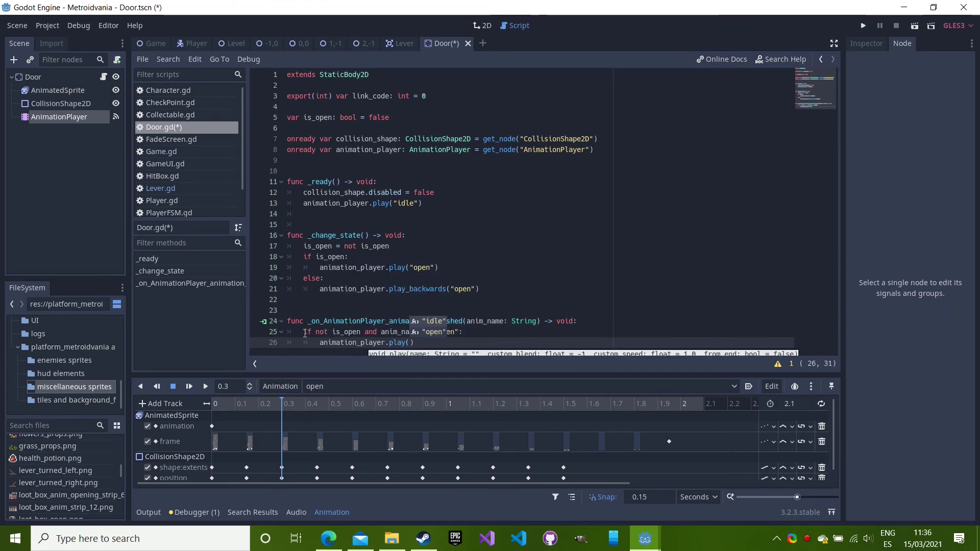
{"action": "key", "text": "Return"}
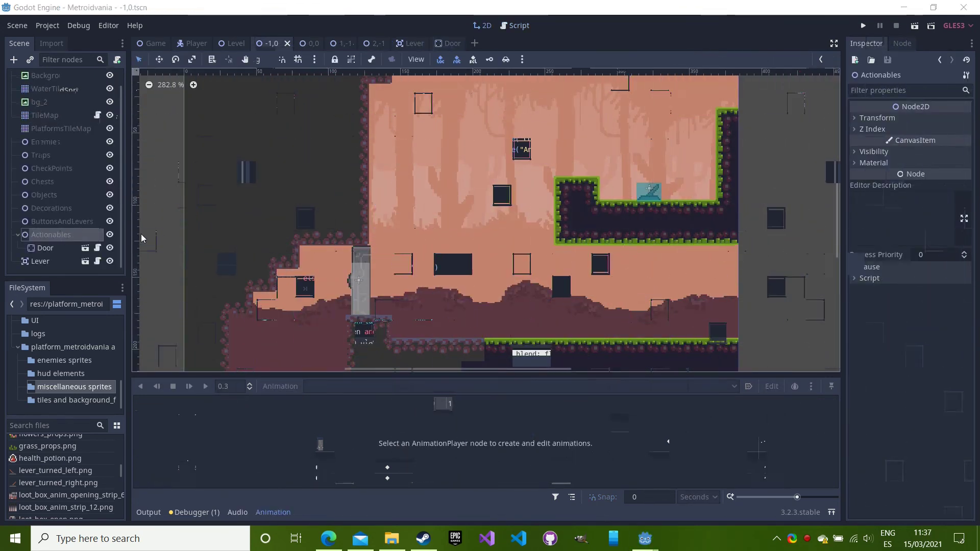
Set Link Code to 1 on both the level's Door and Lever instances.
{"action": "left_click", "coordinate": [63, 247]}
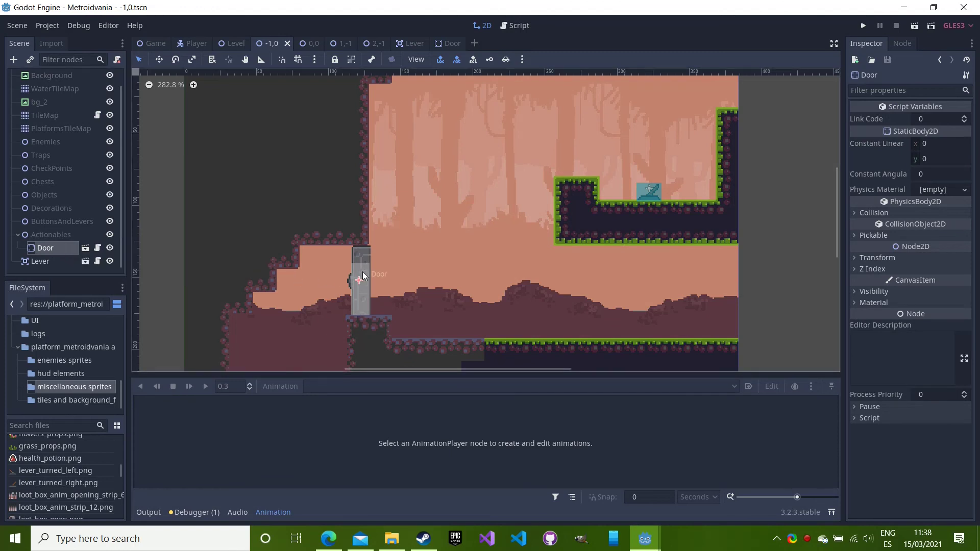
{"action": "left_click", "coordinate": [935, 119]}
{"action": "type", "text": "1"}
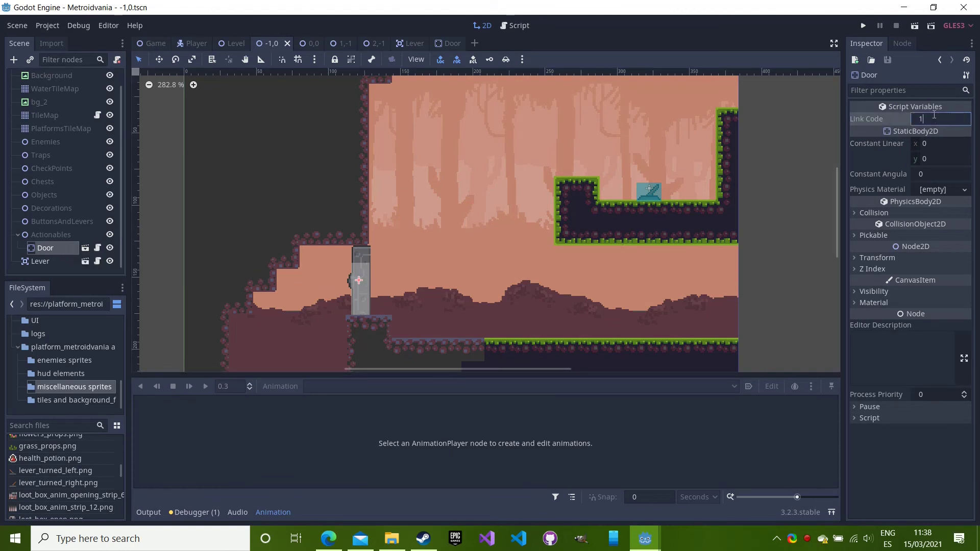
{"action": "key", "text": "Return"}
{"action": "left_click", "coordinate": [650, 190]}
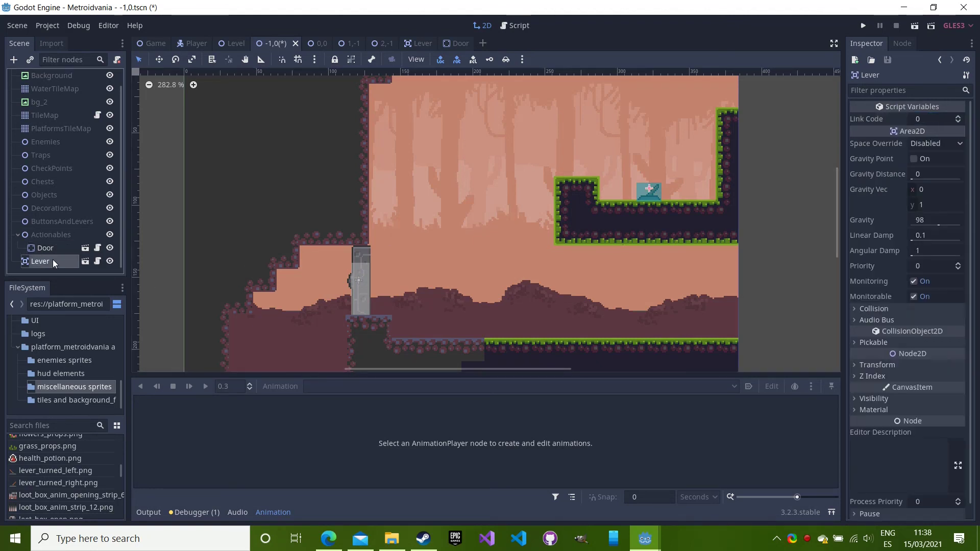
{"action": "left_click", "coordinate": [933, 118]}
{"action": "type", "text": "1"}
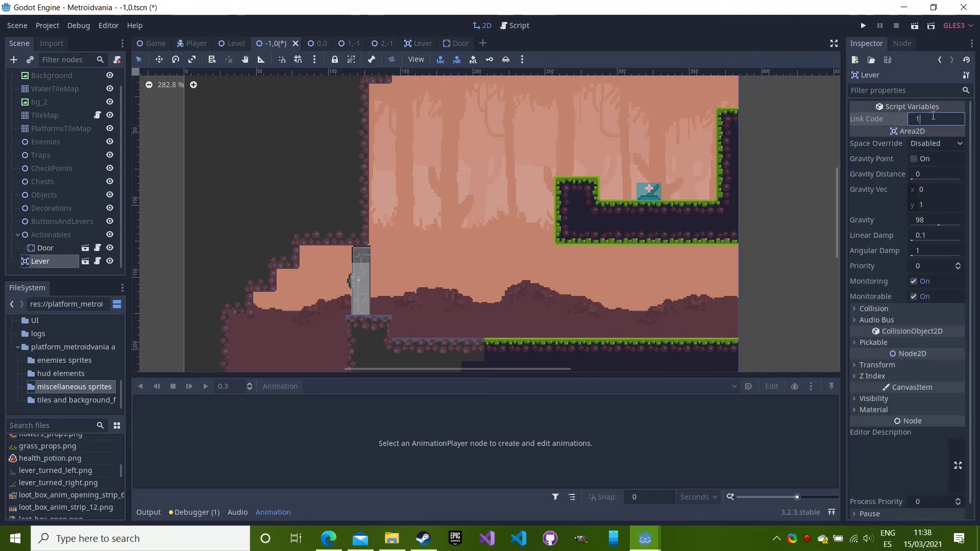
{"action": "key", "text": "Return"}
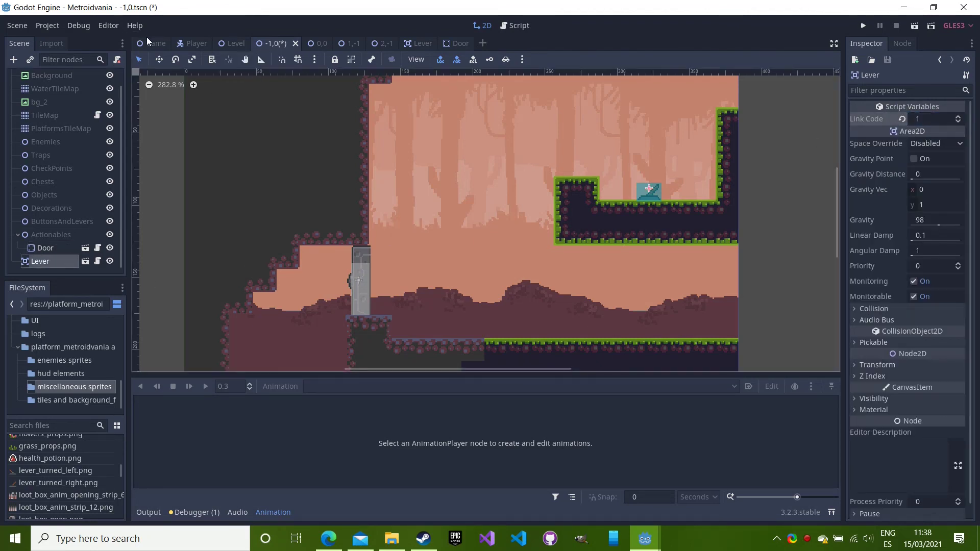
{"action": "left_click", "coordinate": [148, 41]}
Save and run the game, then move the player through the rooms to the lever.
{"action": "key", "text": "ctrl+s"}
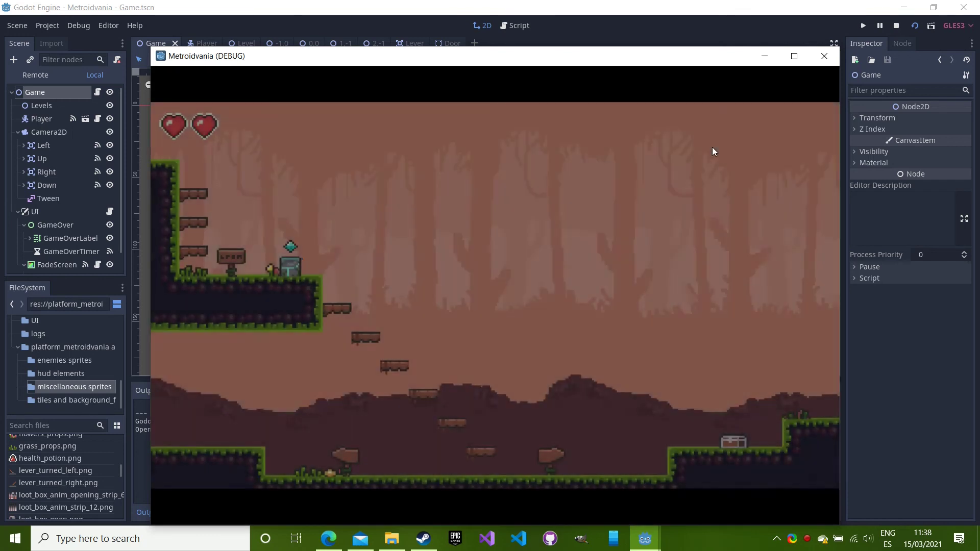
{"action": "key", "text": "Left"}
{"action": "key", "text": "space"}
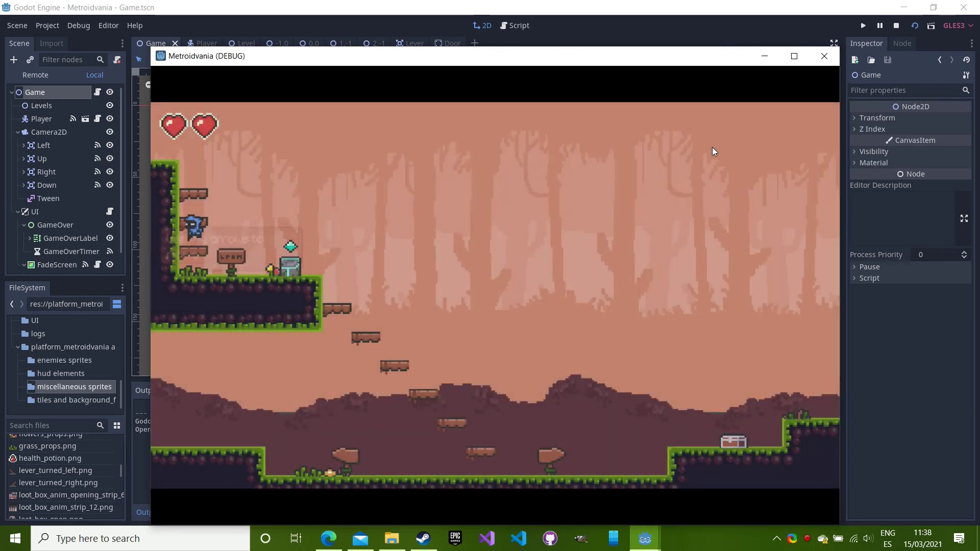
{"action": "key", "text": "space"}
{"action": "key", "text": "Left"}
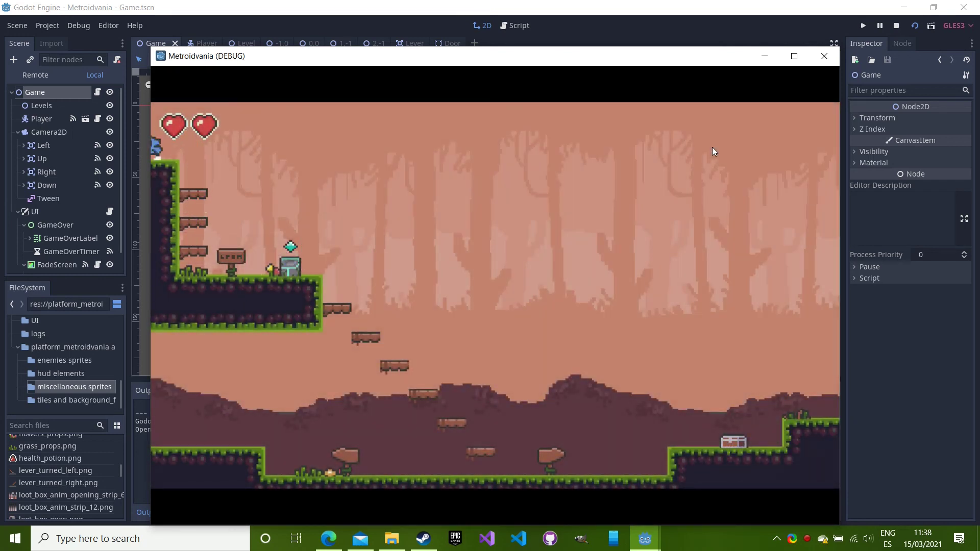
{"action": "key", "text": "Left"}
{"action": "key", "text": "Right"}
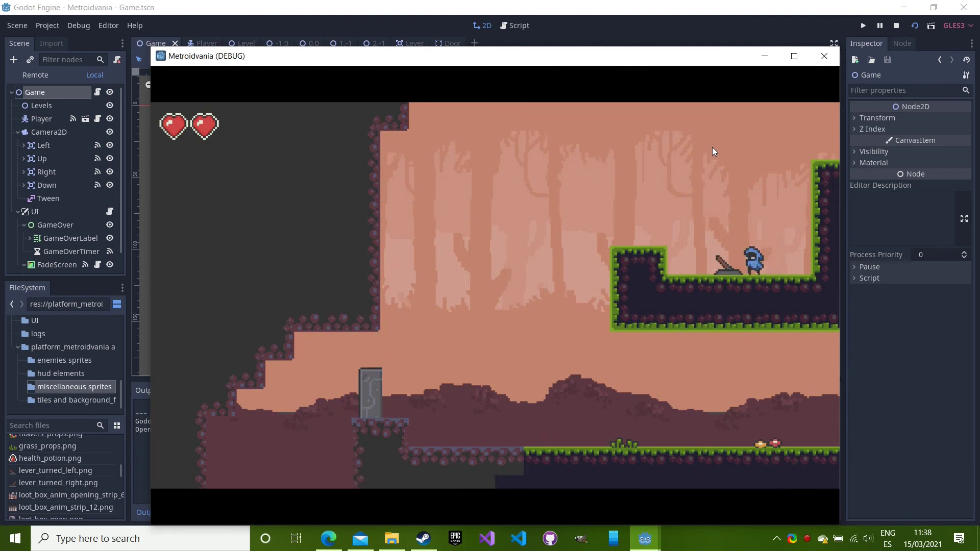
Step on the lever repeatedly to open and close the door, then head back toward it.
{"action": "key", "text": "Left"}
{"action": "key", "text": "Left"}
{"action": "key", "text": "Right"}
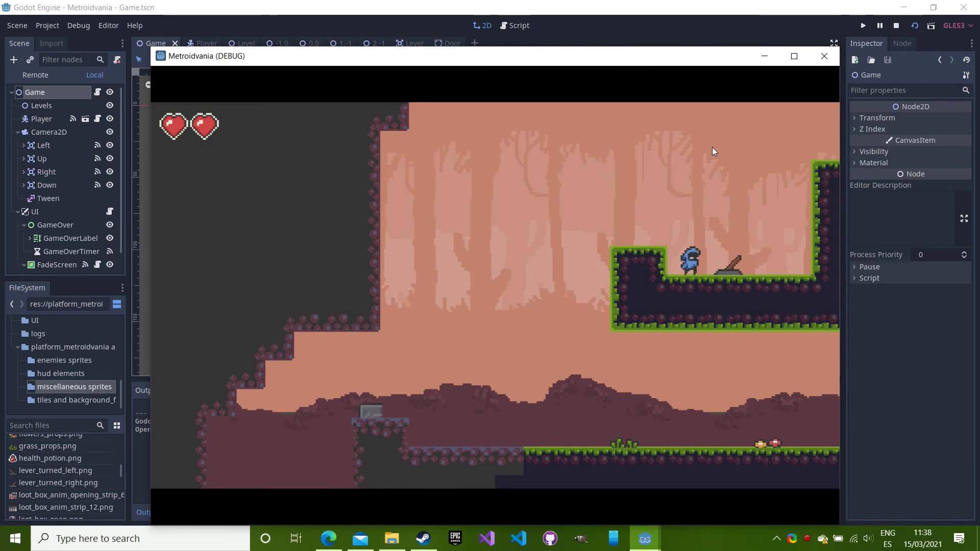
{"action": "key", "text": "Right"}
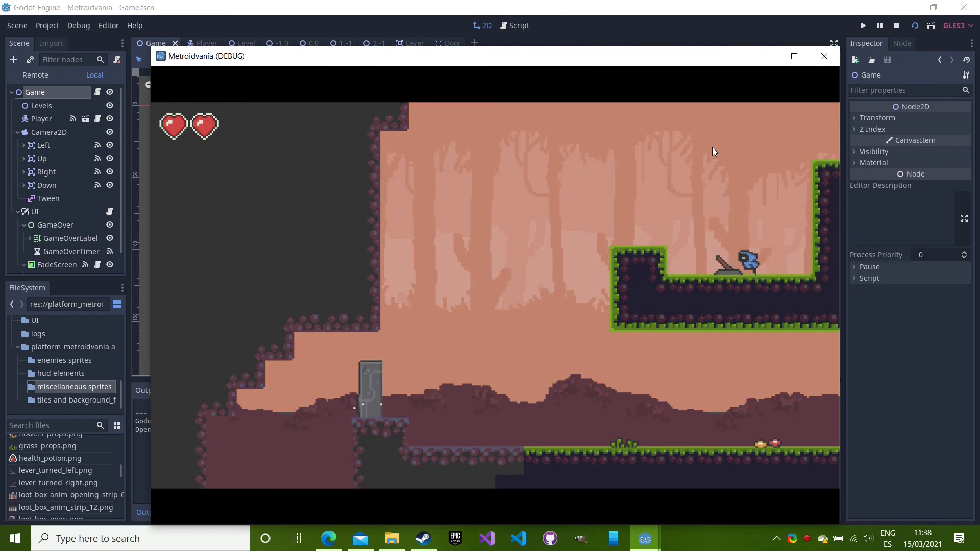
{"action": "key", "text": "Left"}
{"action": "key", "text": "Right"}
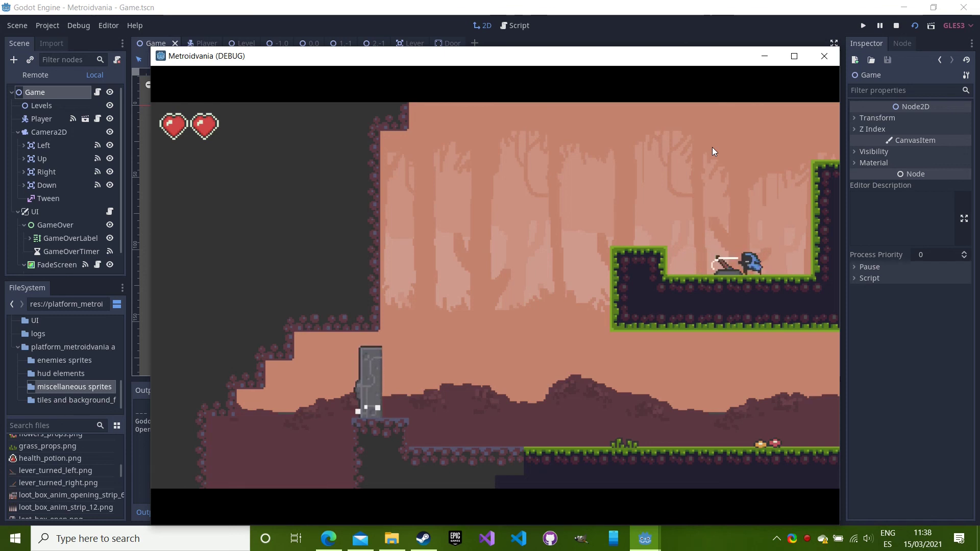
{"action": "key", "text": "Left"}
{"action": "key", "text": "Right"}
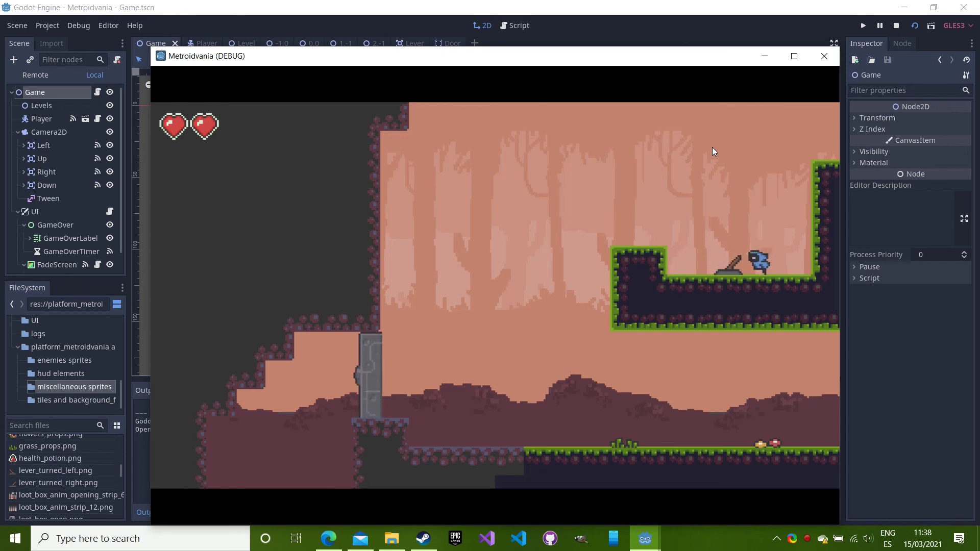
{"action": "key", "text": "Left"}
{"action": "key", "text": "space"}
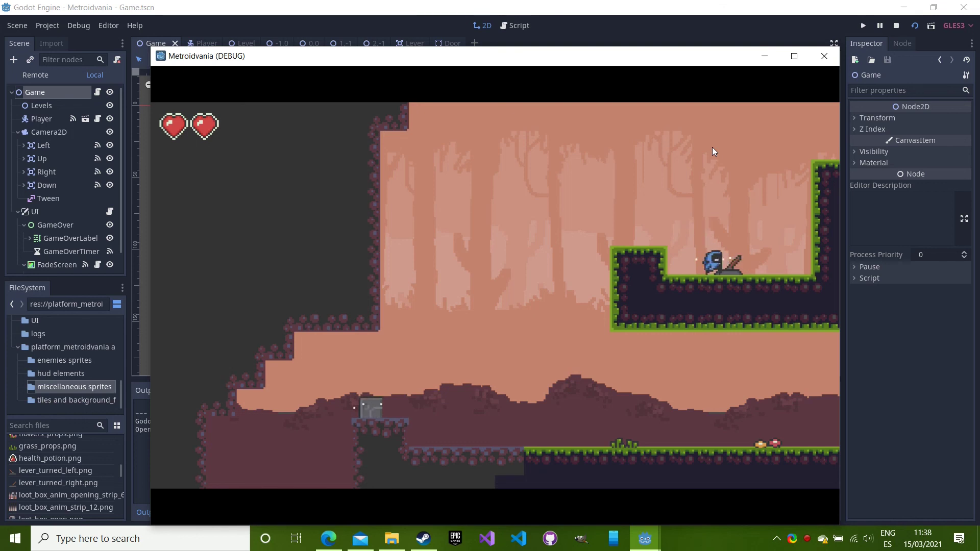
{"action": "key", "text": "Left"}
{"action": "key", "text": "space"}
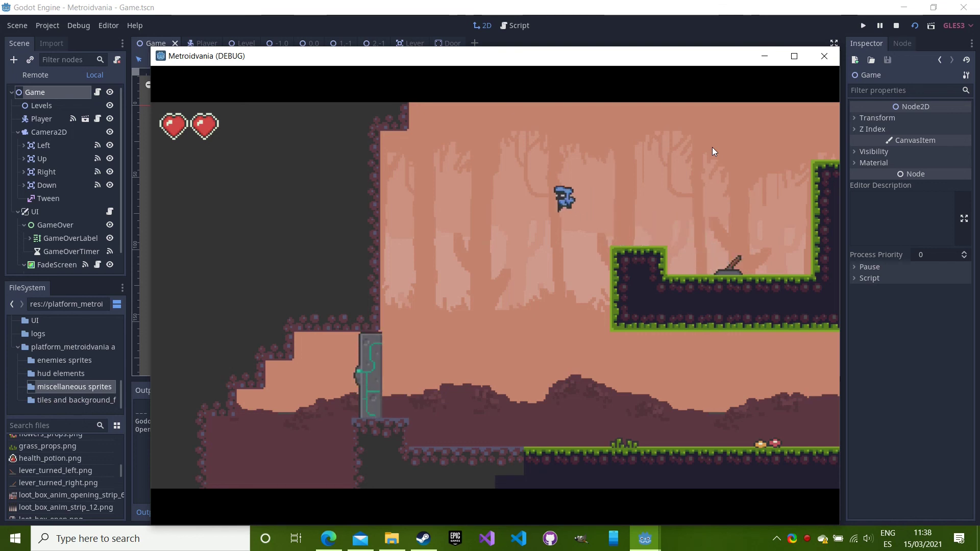
{"action": "key", "text": "Left"}
{"action": "key", "text": "space"}
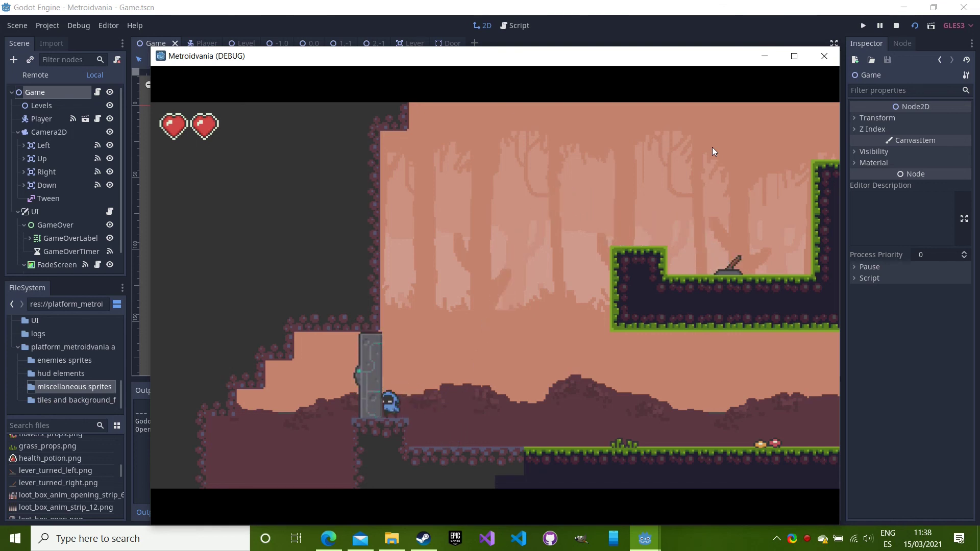